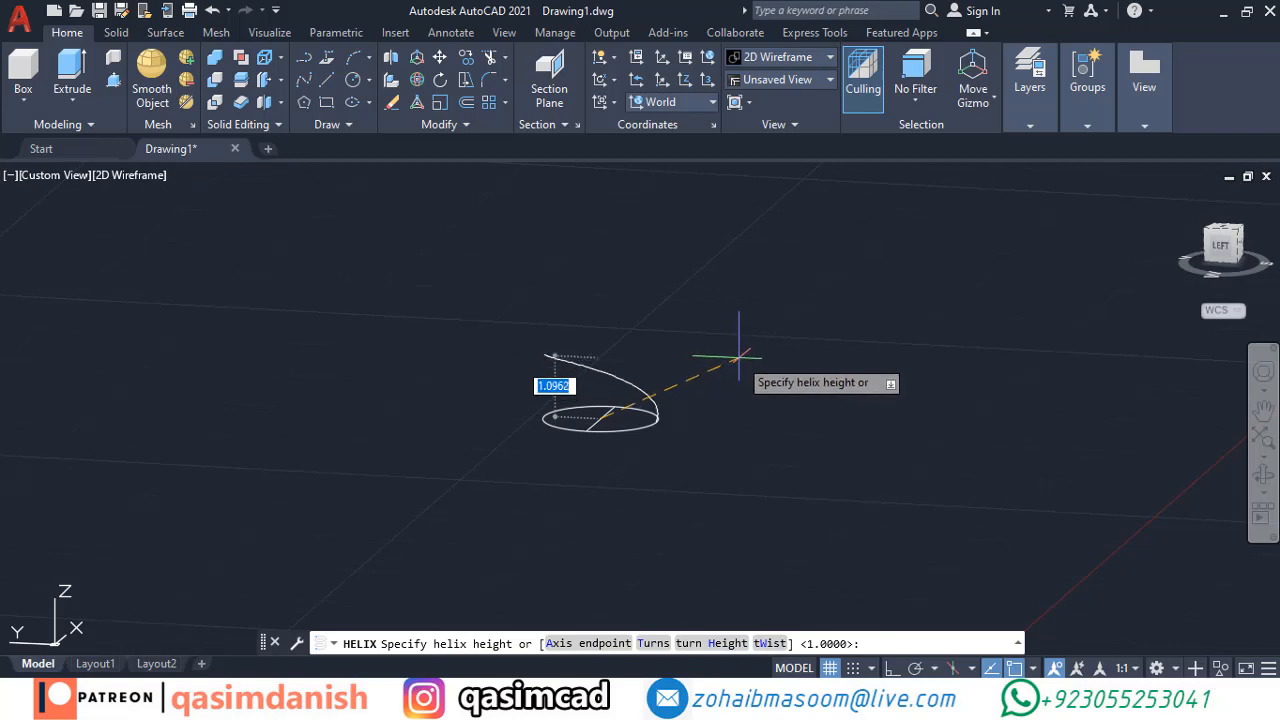
Finish the helix with a height of 0.8, and stretch its height grip upward by 0.3
middle_click_drag(740, 355, 484, 463, "shift")
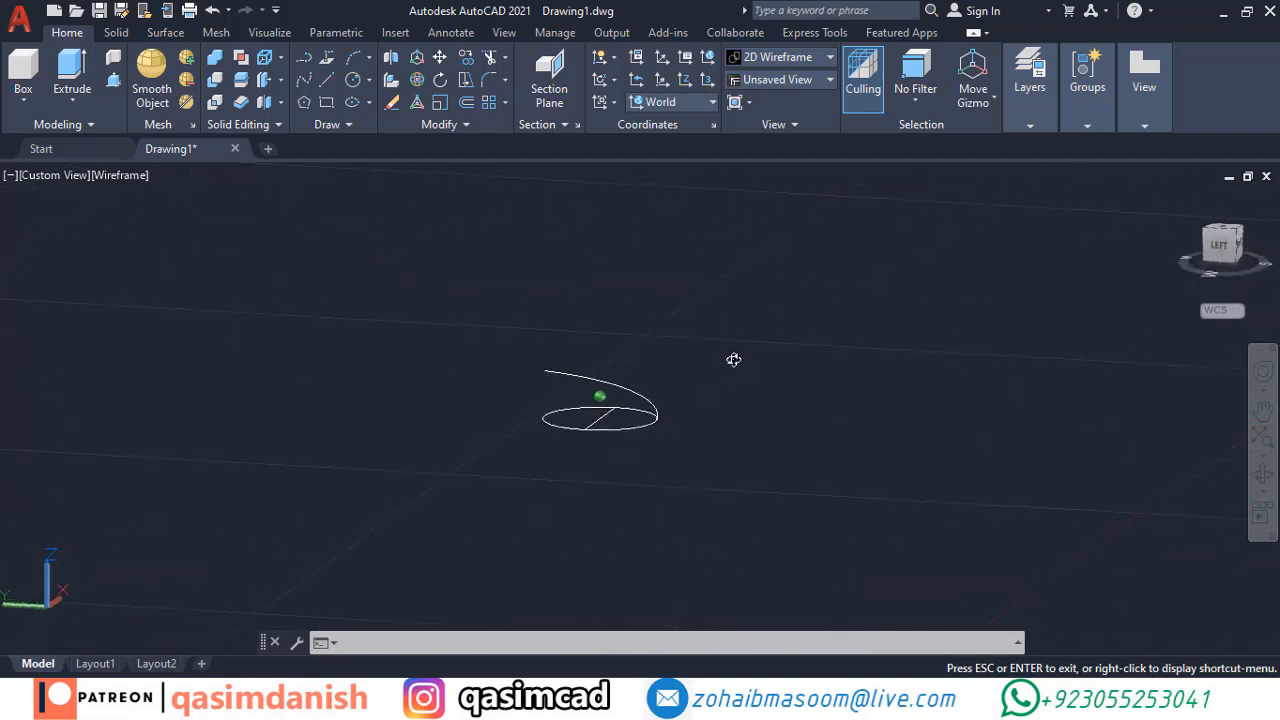
middle_click_drag(734, 360, 480, 392, "shift")
left_click(654, 376)
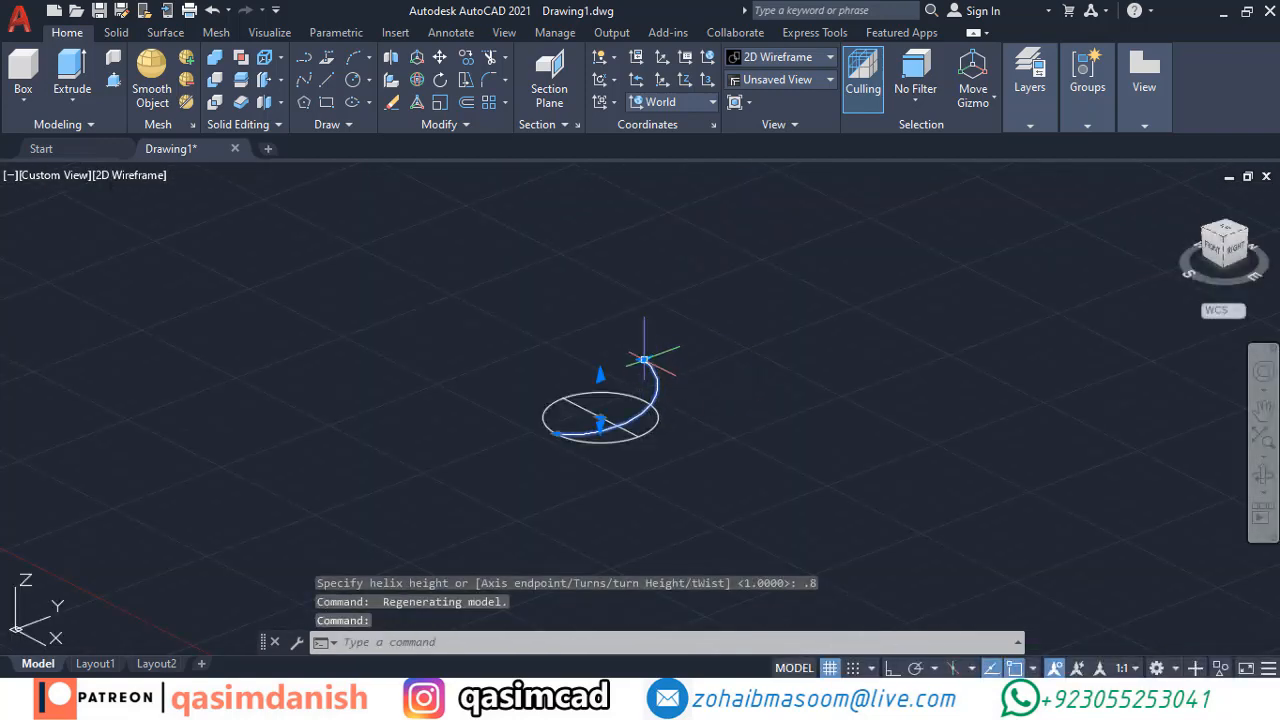
left_click(644, 358)
key("Escape")
left_click(600, 362)
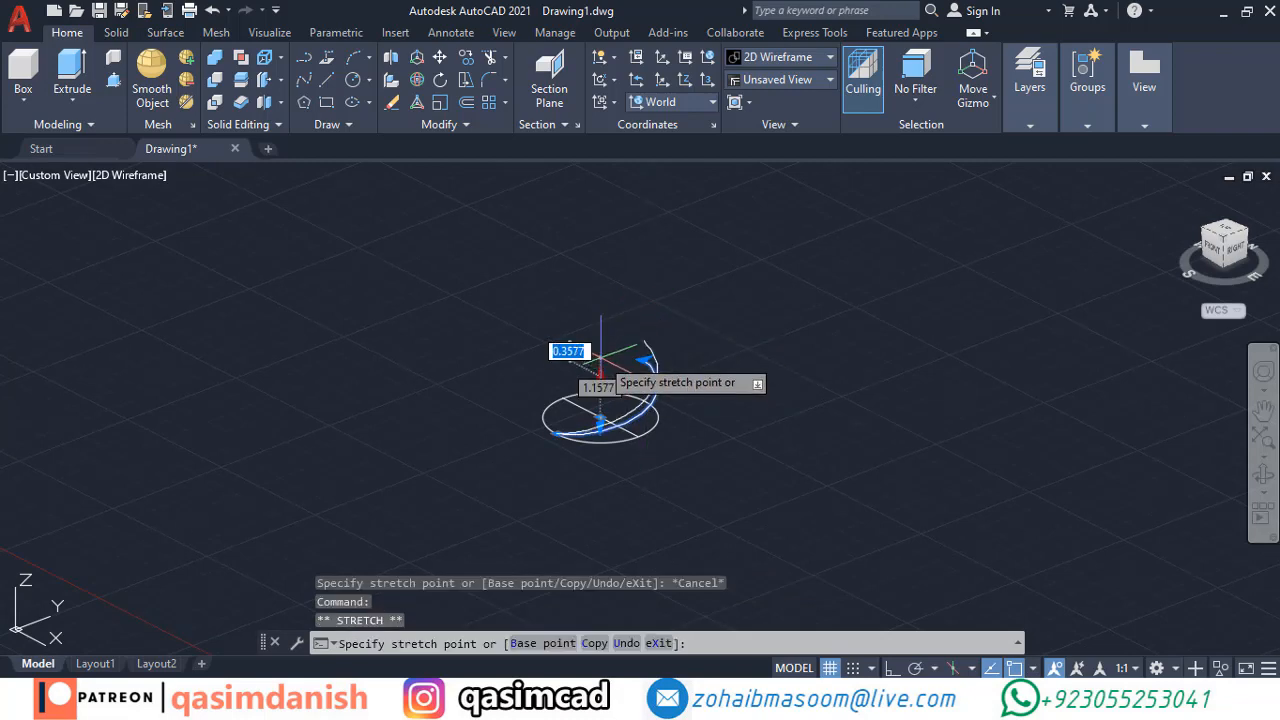
key("Return")
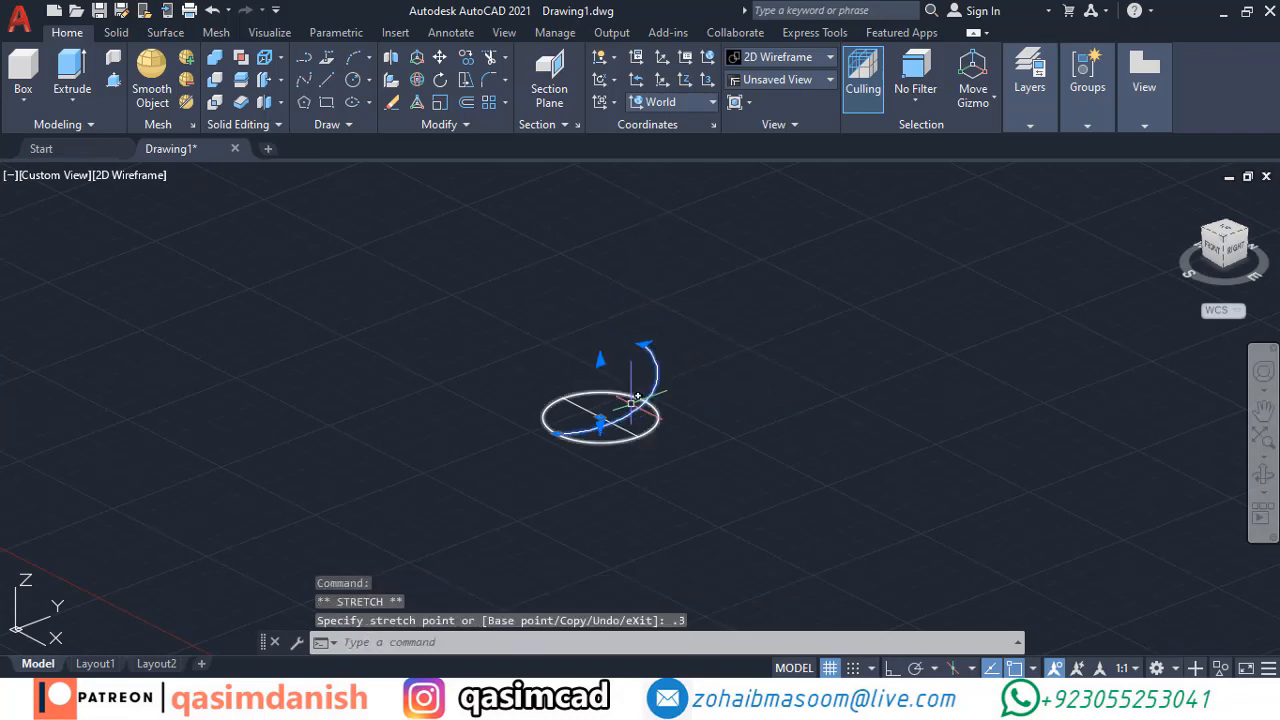
middle_click_drag(631, 391, 709, 357, "shift")
key("Escape")
Draw a circle of radius 0.1 in the empty space beside the large circle
left_click(1226, 246)
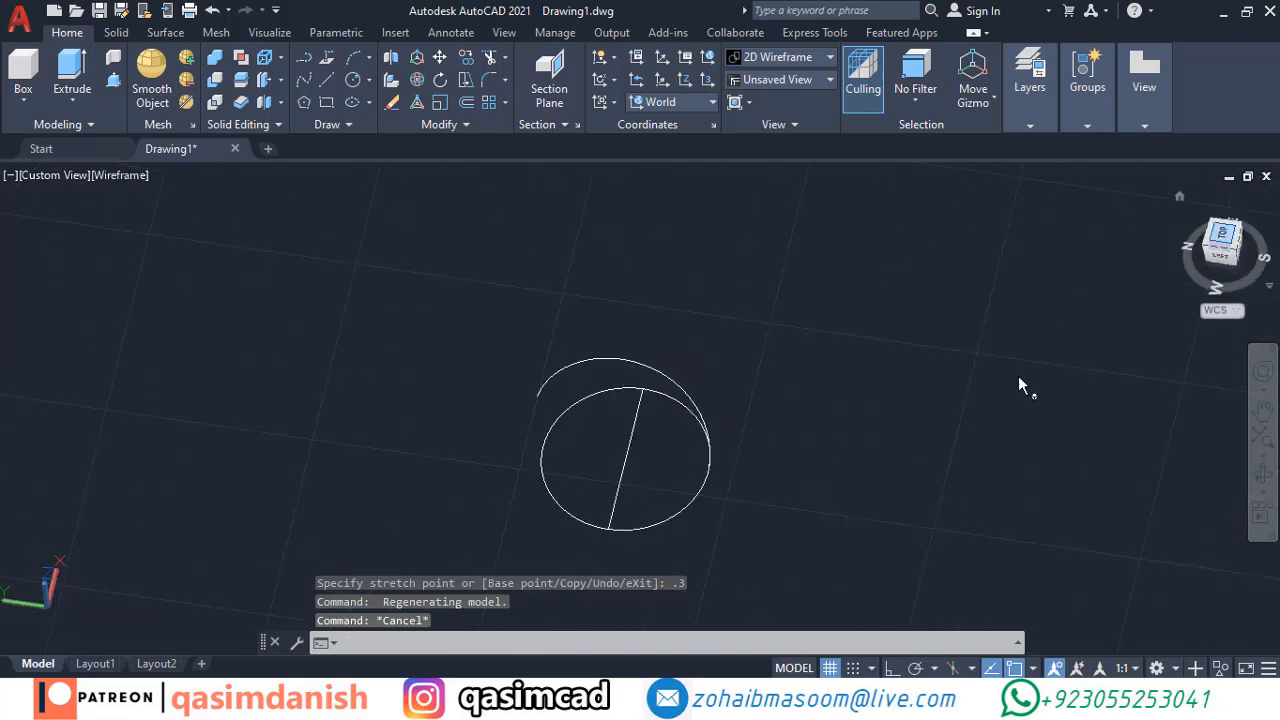
mouse_move(905, 418)
middle_mouse_down("shift")
mouse_move(889, 431)
mouse_move(900, 393)
middle_mouse_up("shift")
type("c")
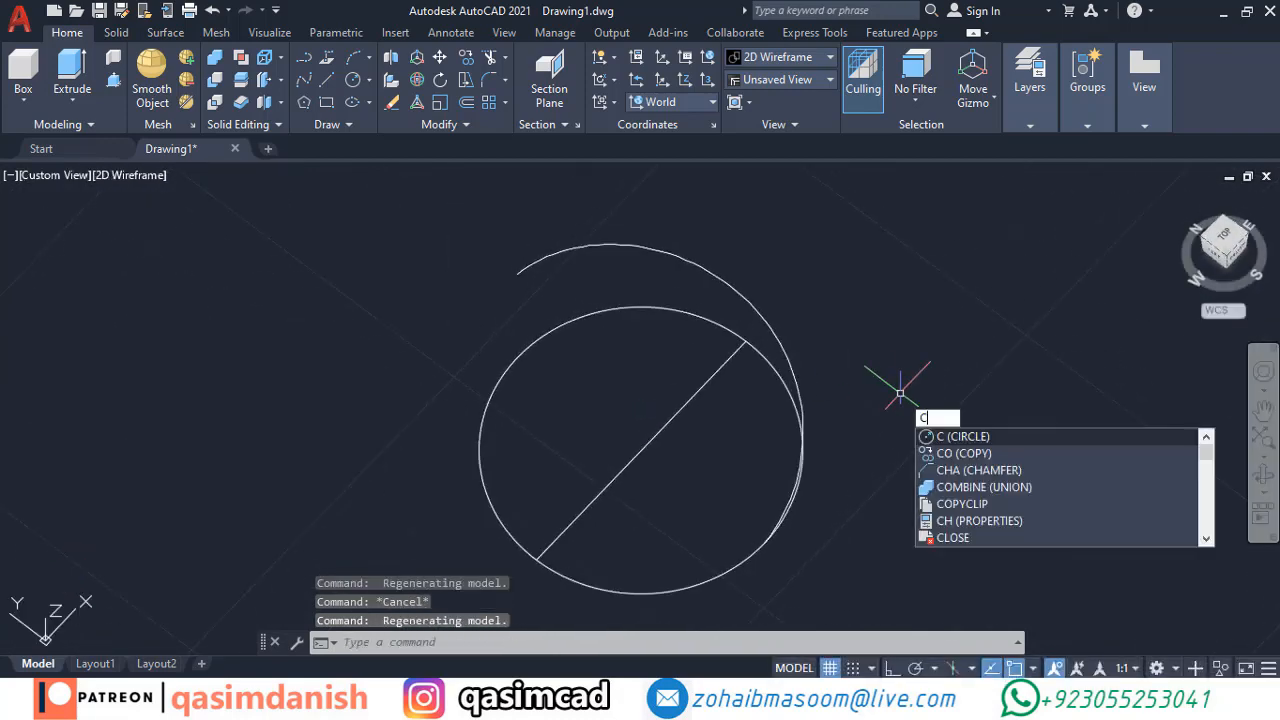
key("Return")
left_click(906, 408)
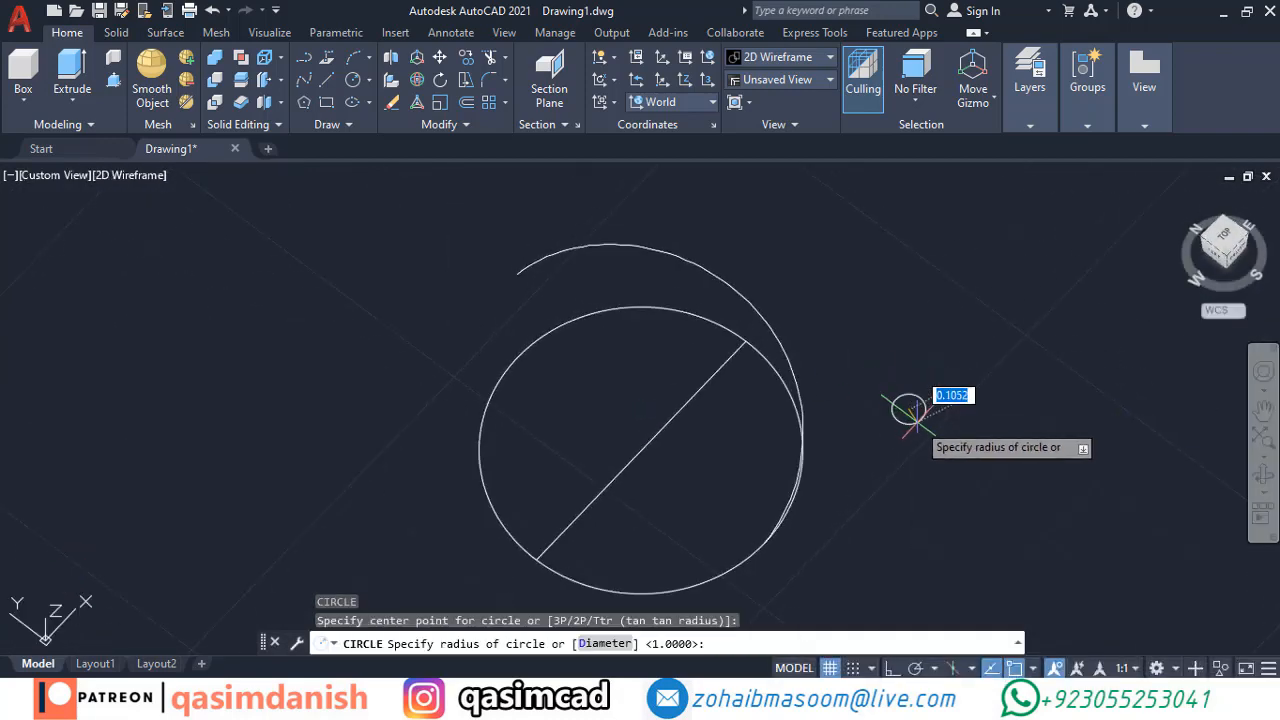
key("Return")
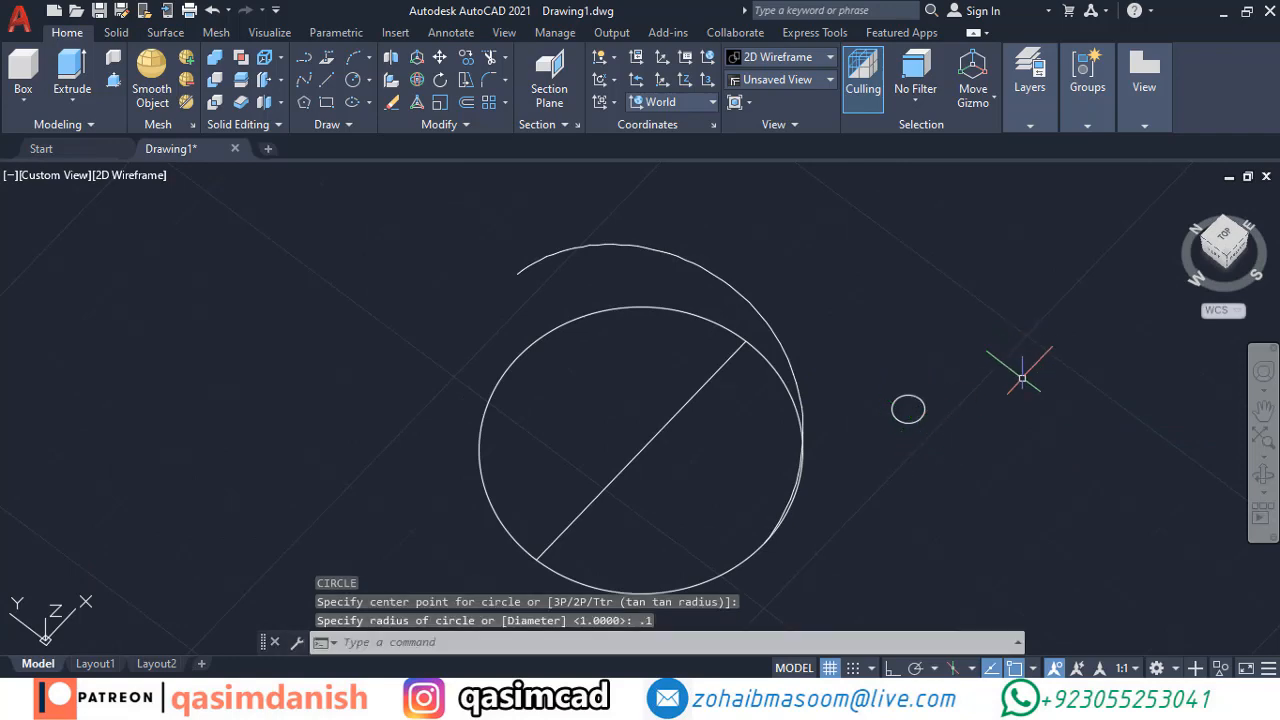
Try to sweep the small circle along the helix, and undo the sweep
middle_click_drag(1018, 382, 880, 400, "shift")
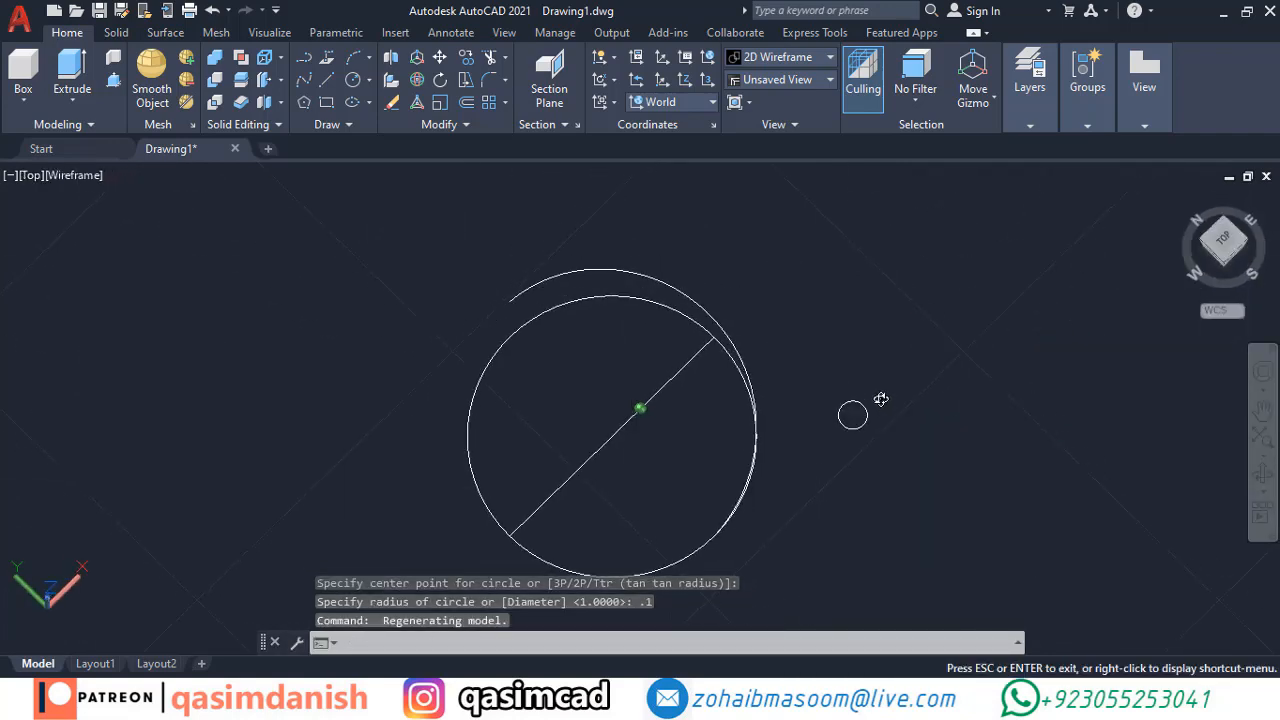
left_click(96, 245)
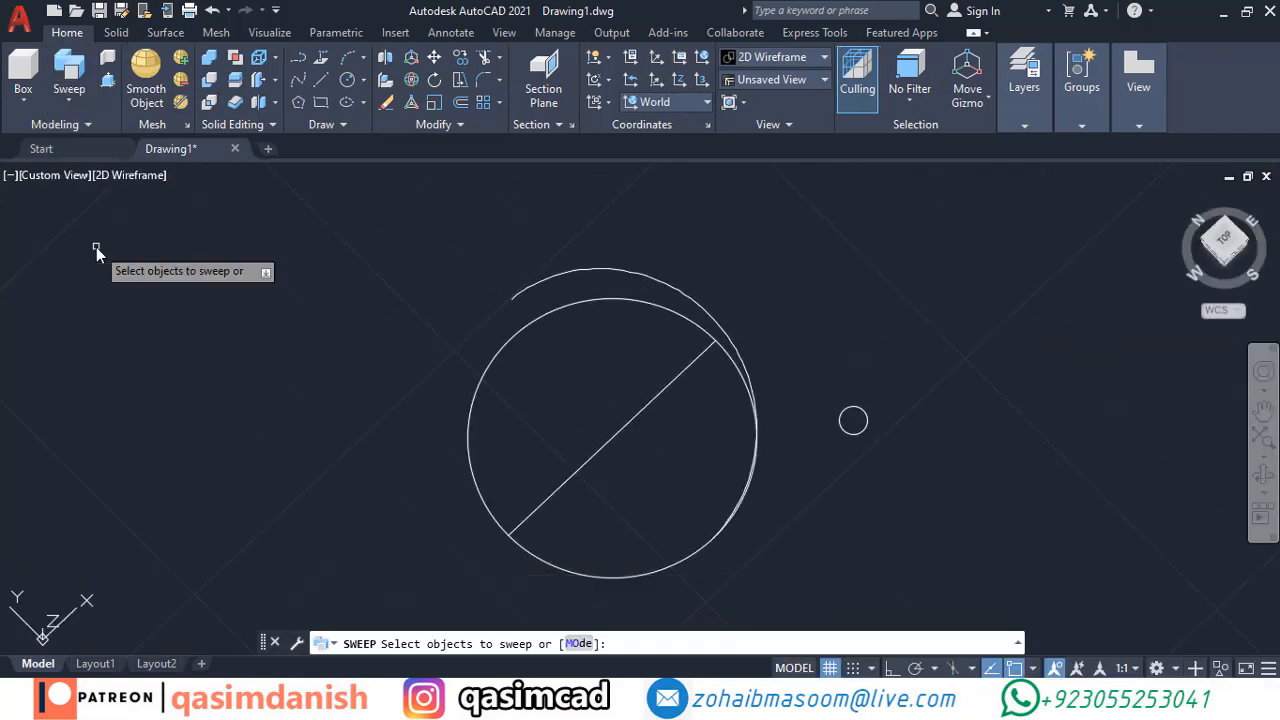
left_click(850, 421)
key("Return")
left_click(732, 340)
middle_click_drag(814, 366, 912, 401, "shift")
left_click(1236, 232)
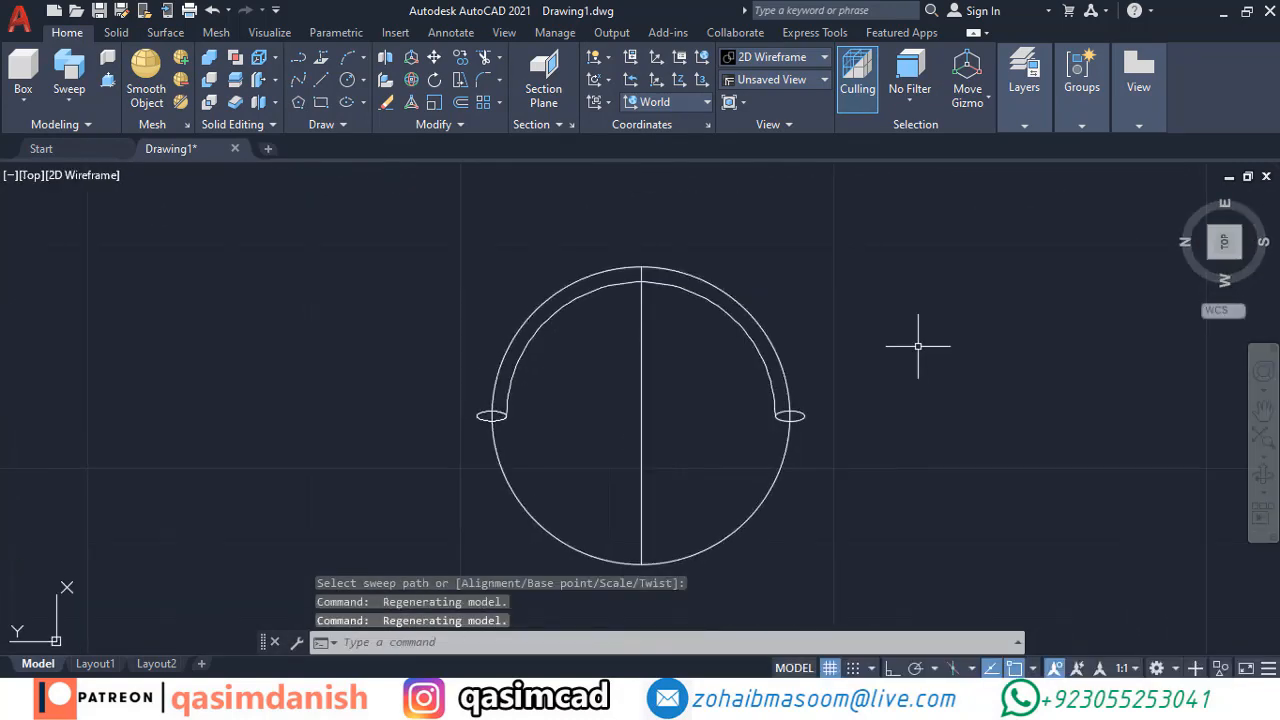
key("ctrl+z")
key("ctrl+z")
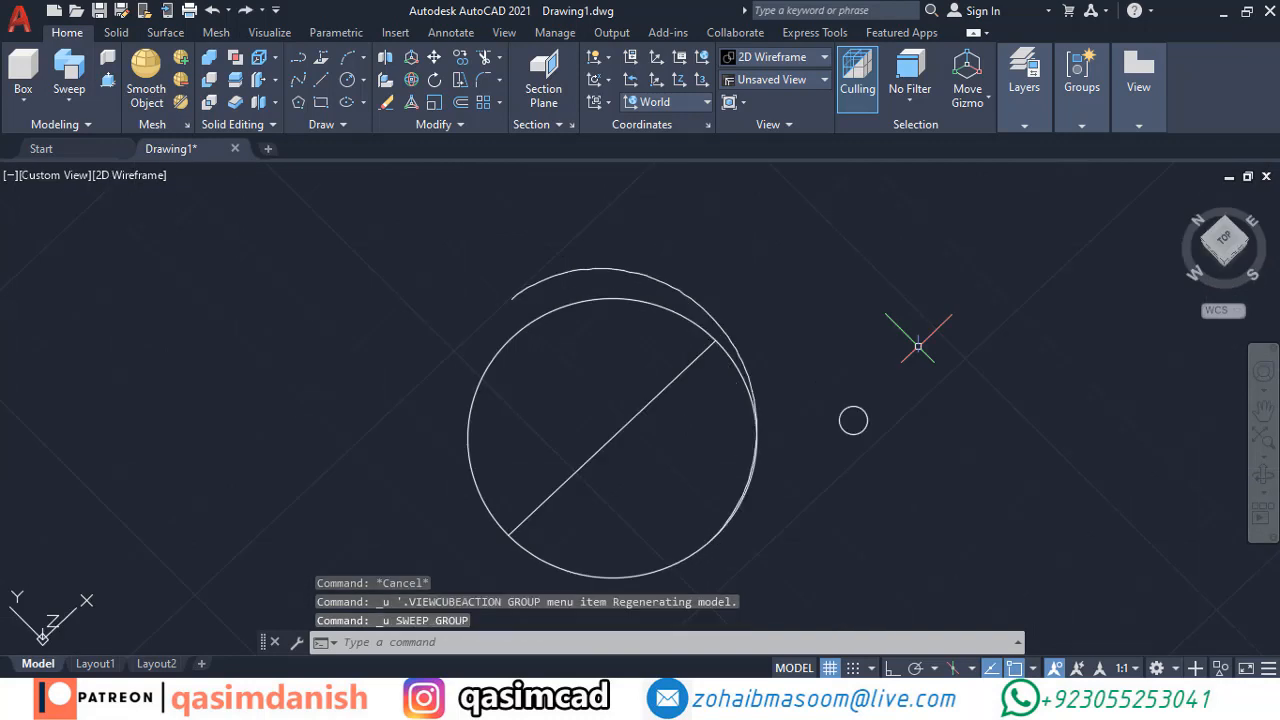
Stretch the small circle beside the large one to a radius of 0.05
left_click(853, 420)
left_click(853, 421)
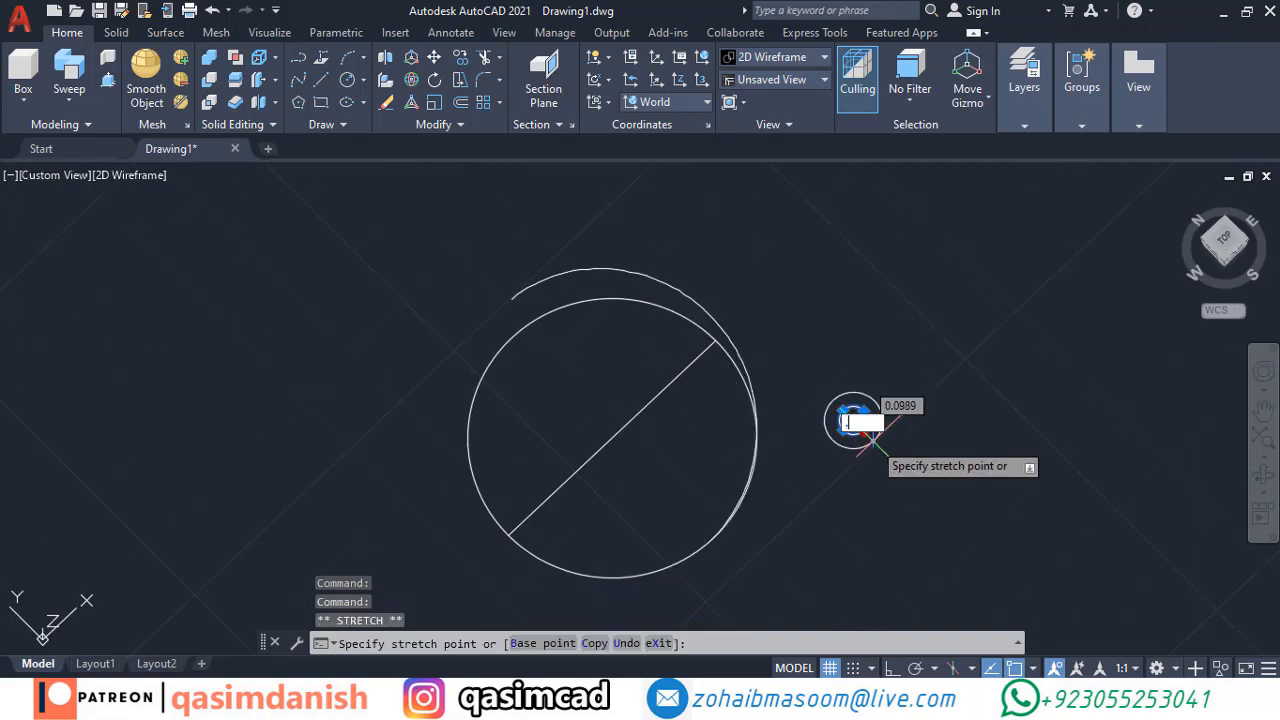
type(".05")
key("Return")
scroll(871, 429, "up", 4)
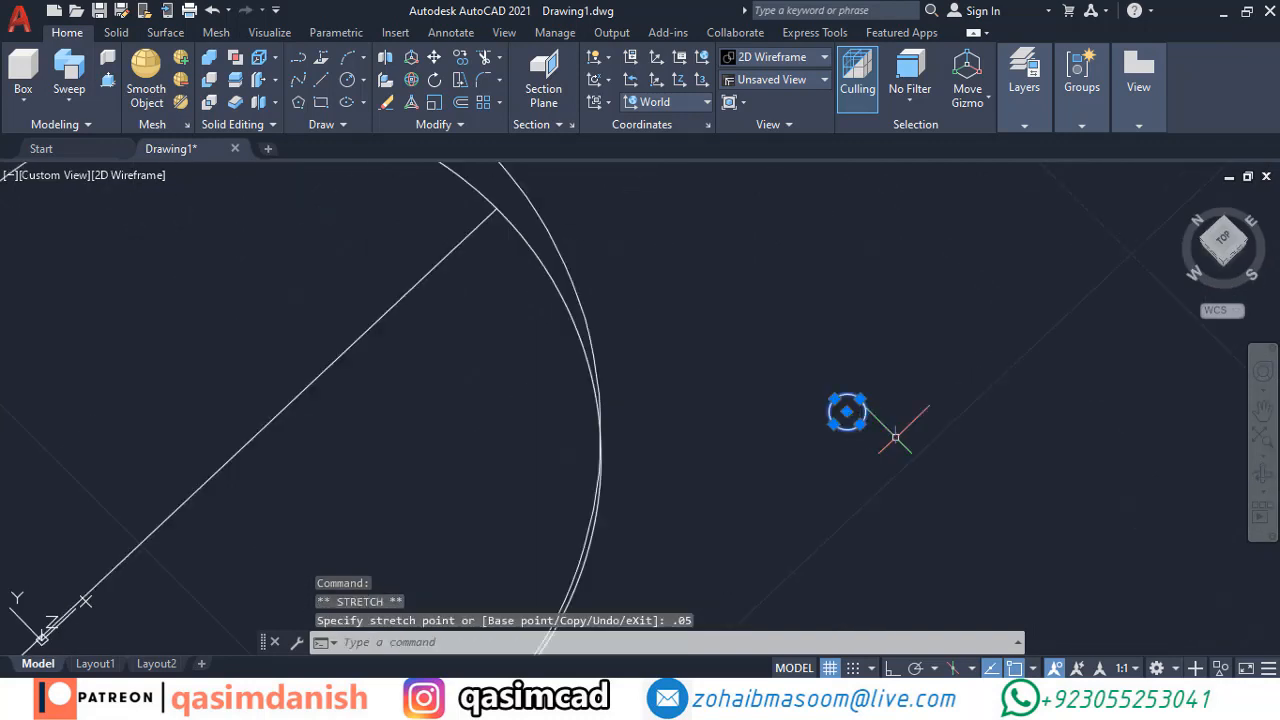
scroll(894, 434, "down", 2)
key("Escape")
left_click(879, 425)
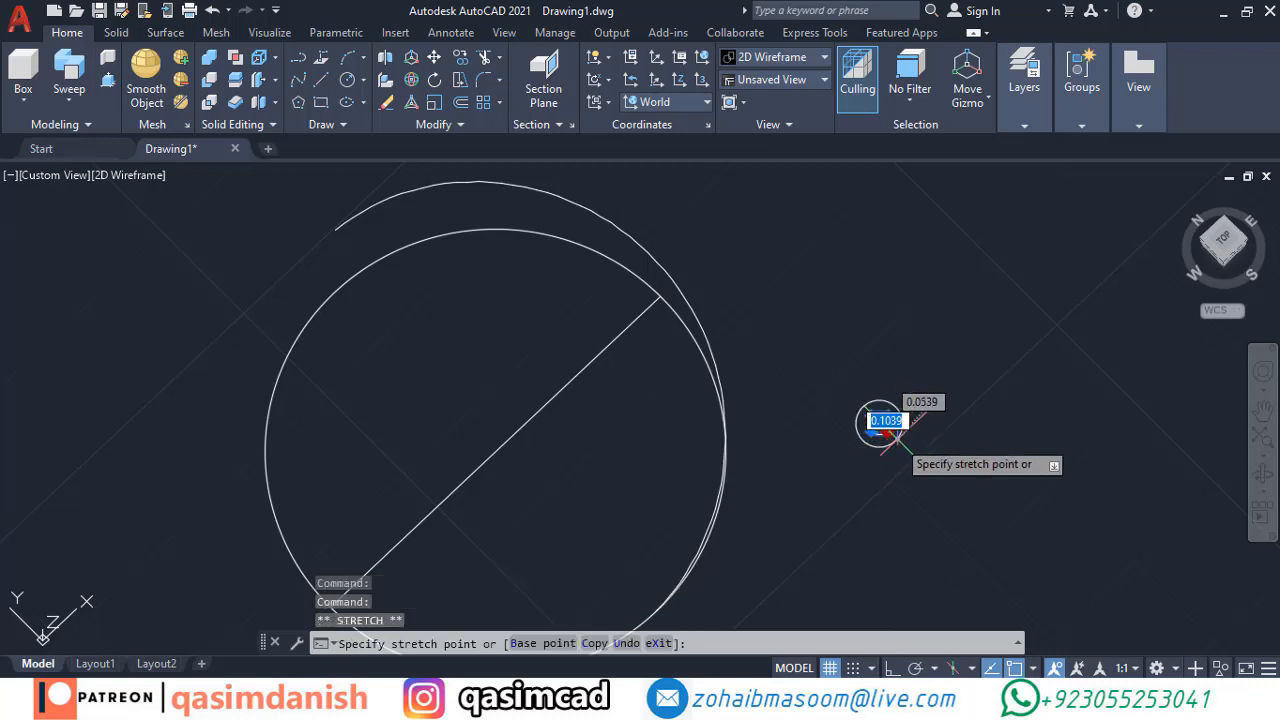
key("Escape")
Erase the small circle and draw a new one of radius 0.15 in its place
left_click(930, 400)
left_click(865, 471)
type("e")
key("Return")
type("c")
key("Return")
left_click(857, 452)
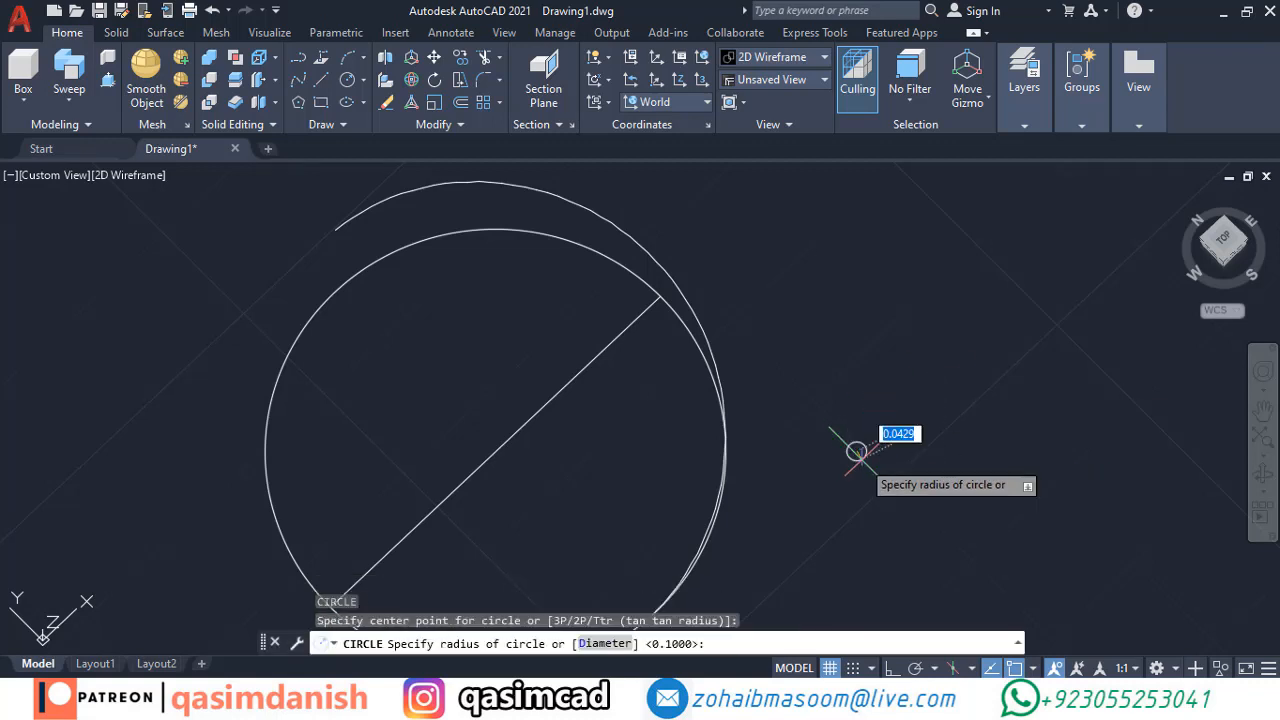
type(".15")
key("Return")
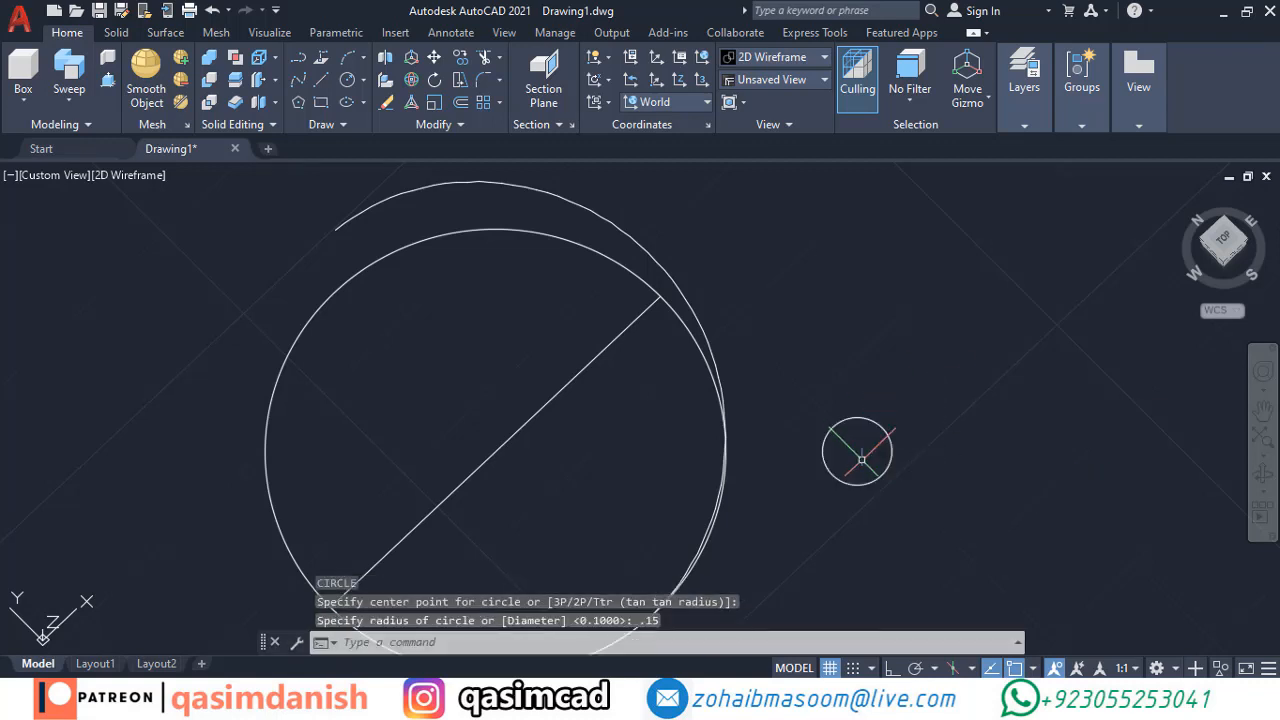
Sweep the 0.15 radius circle along the helix
left_click(69, 68)
left_click(891, 451)
key("Return")
scroll(834, 343, "down", 4)
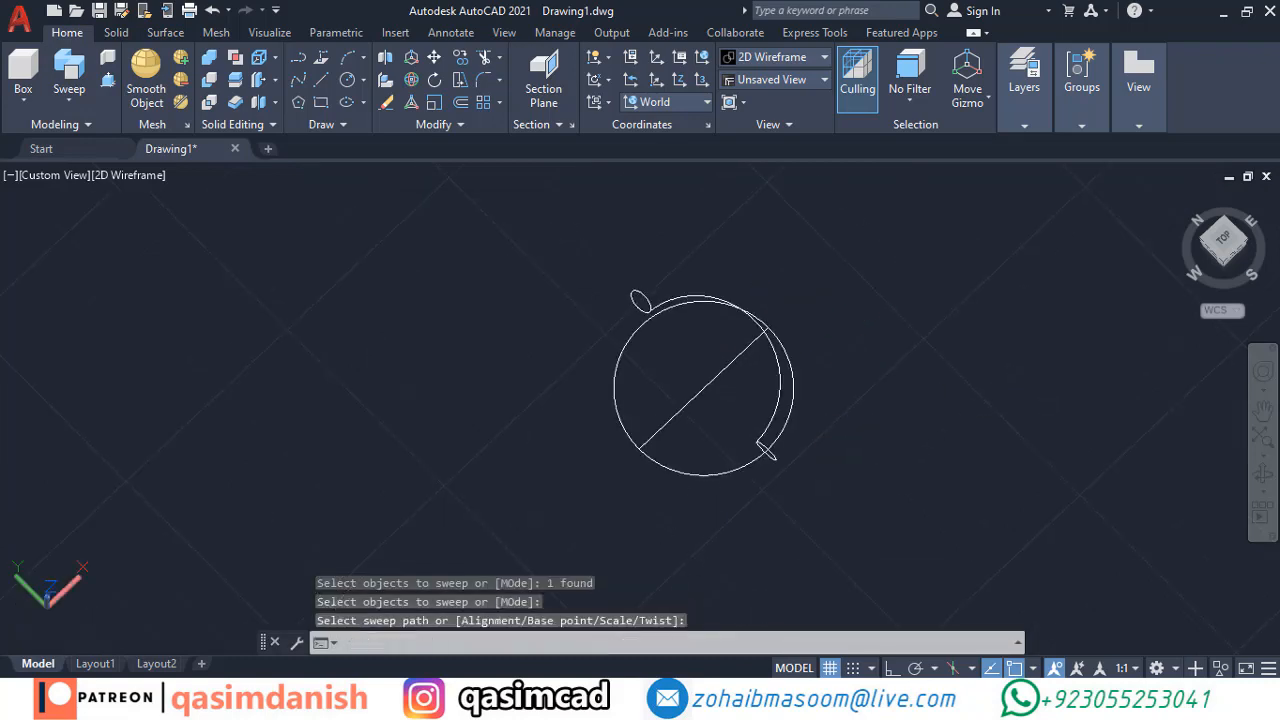
In the top view, draw a circle of radius 0.15 centred on the right-hand end of the swept tube
middle_click_drag(885, 405, 978, 480, "shift")
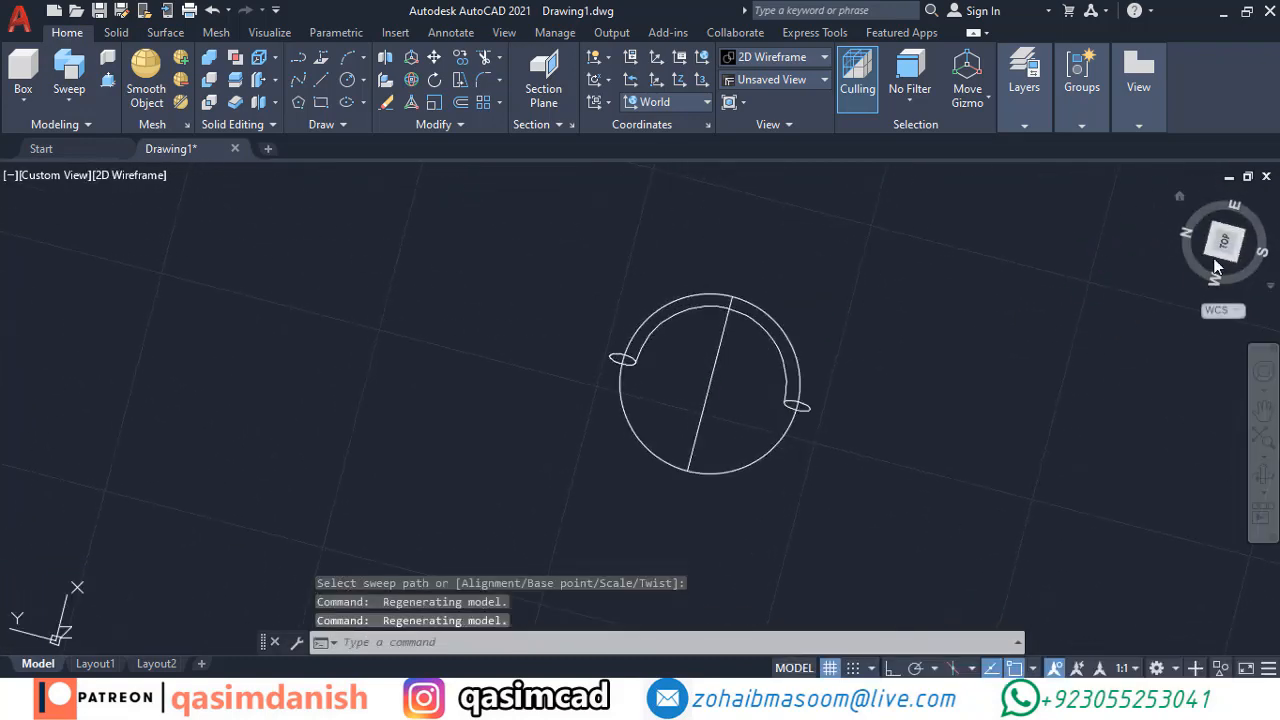
left_click(1216, 258)
key("Escape")
type("c")
key("Return")
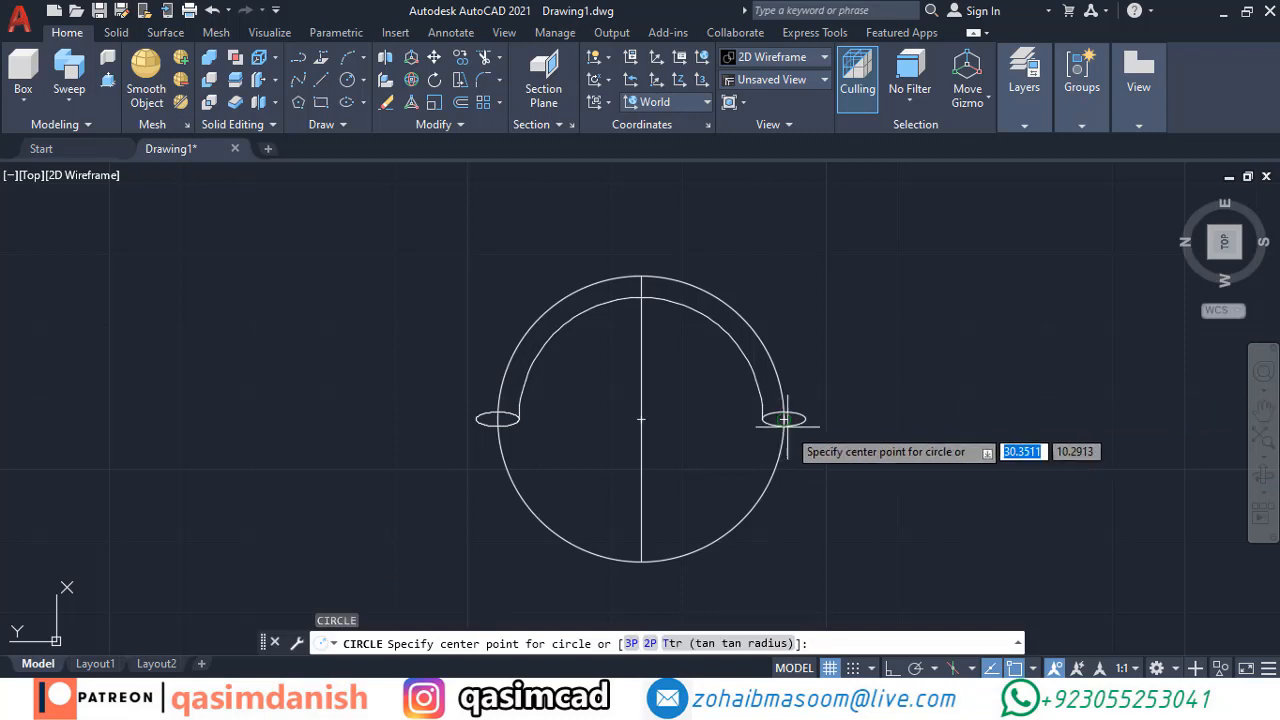
left_click(785, 420)
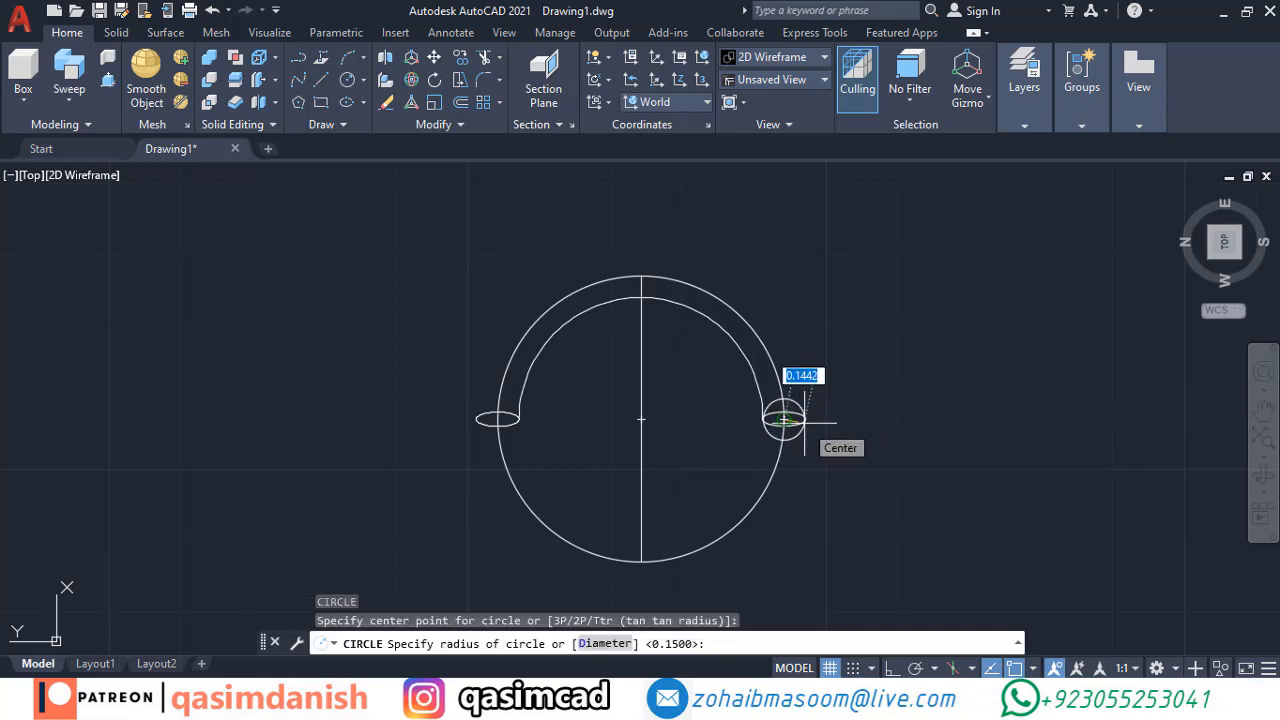
key("Return")
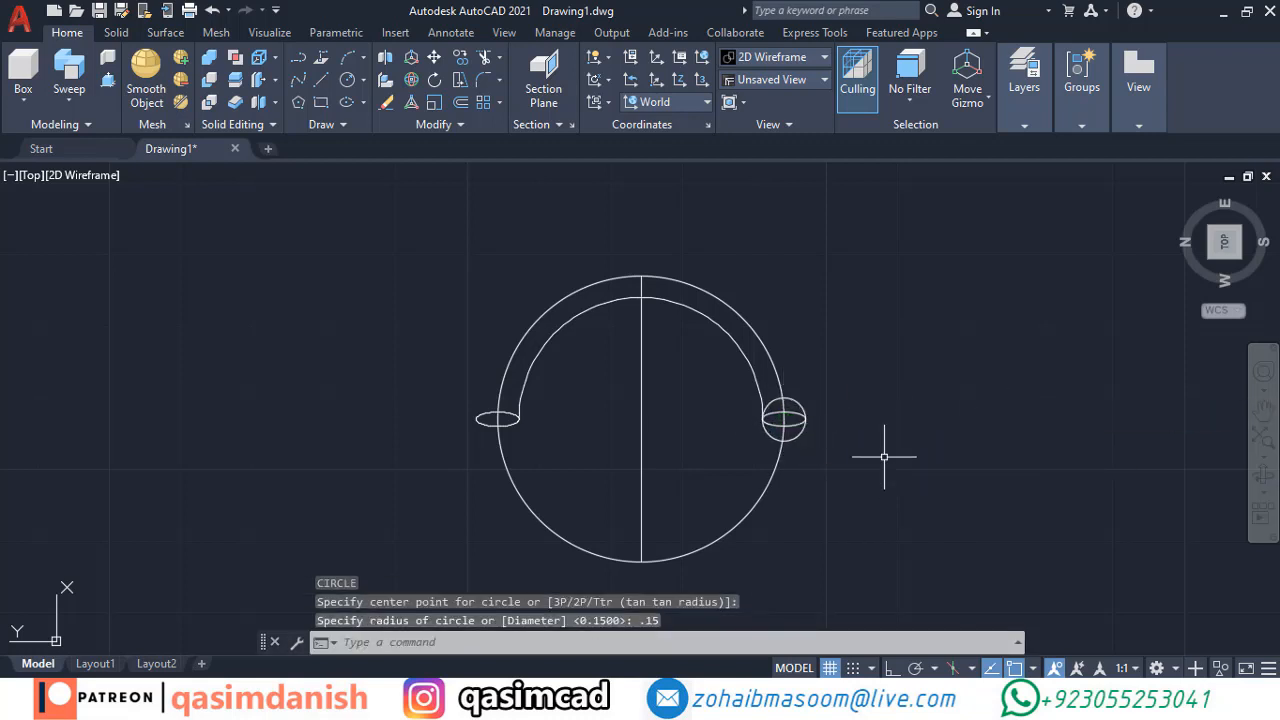
Mirror the new small circle across the large circle's vertical diameter line, keeping the original
key("Return")
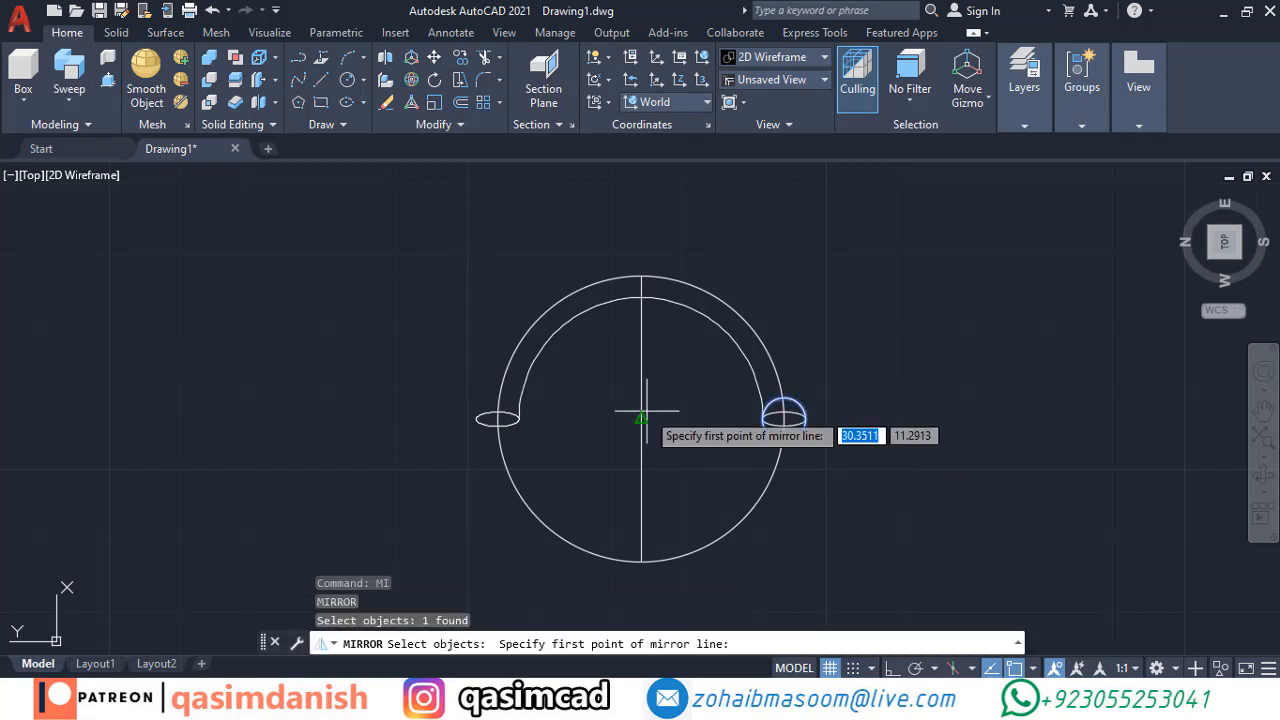
left_click(641, 418)
left_click(650, 503)
key("Return")
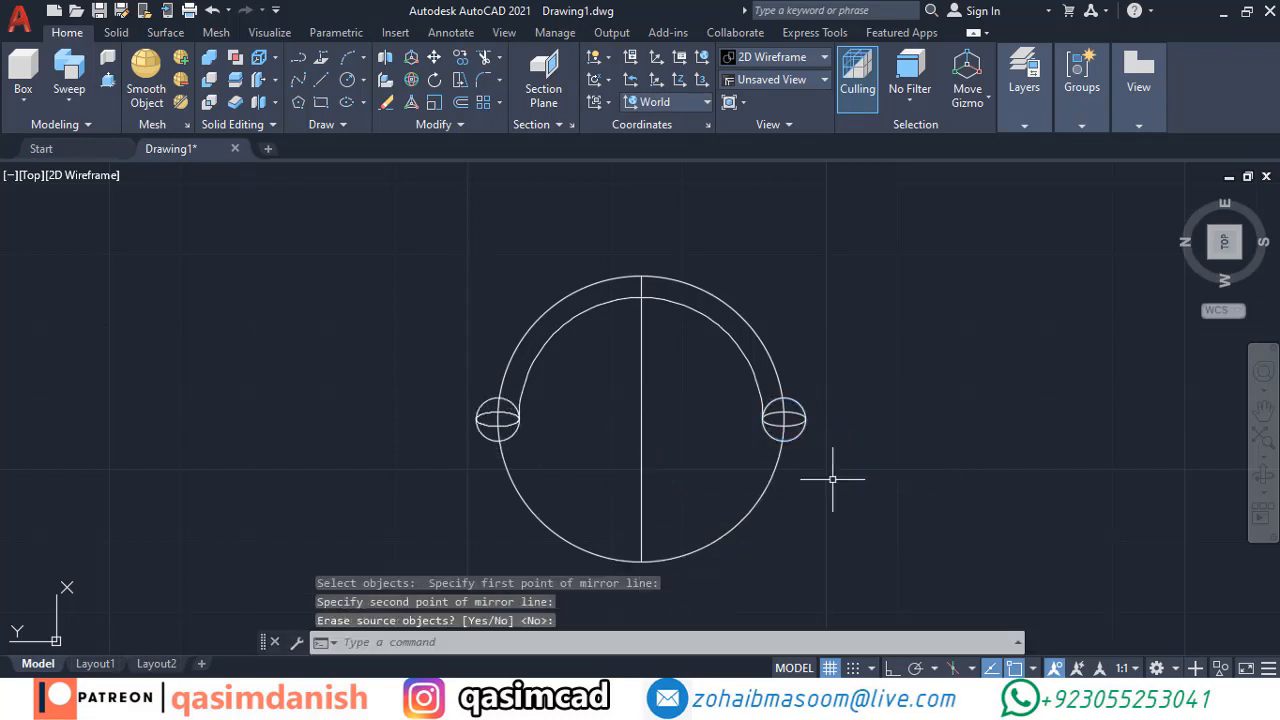
Hide the swept helical tube, leaving the circles and the diameter line displayed
left_click(740, 349)
right_click(740, 349)
mouse_move(777, 309)
left_click(1005, 331)
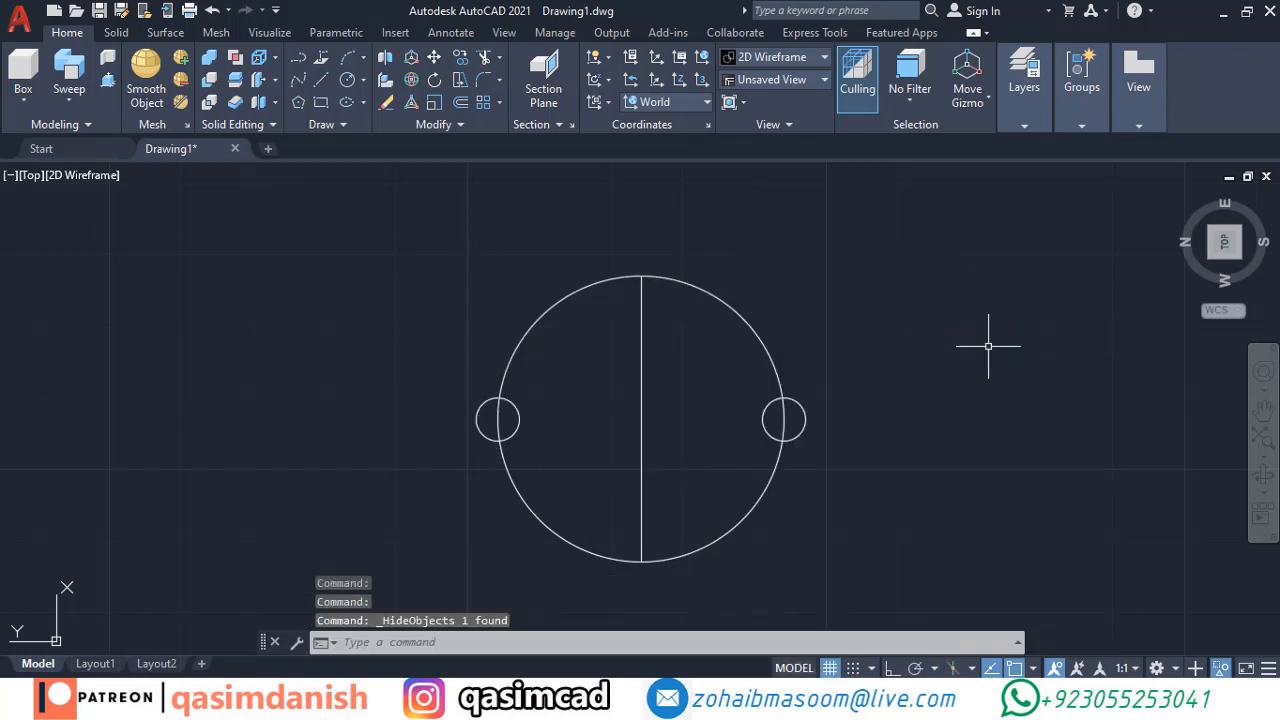
Trim the inner arcs and the diameter line so only the large circle's outline with two side lobes remains
type("tr")
key("Return")
left_click(788, 417)
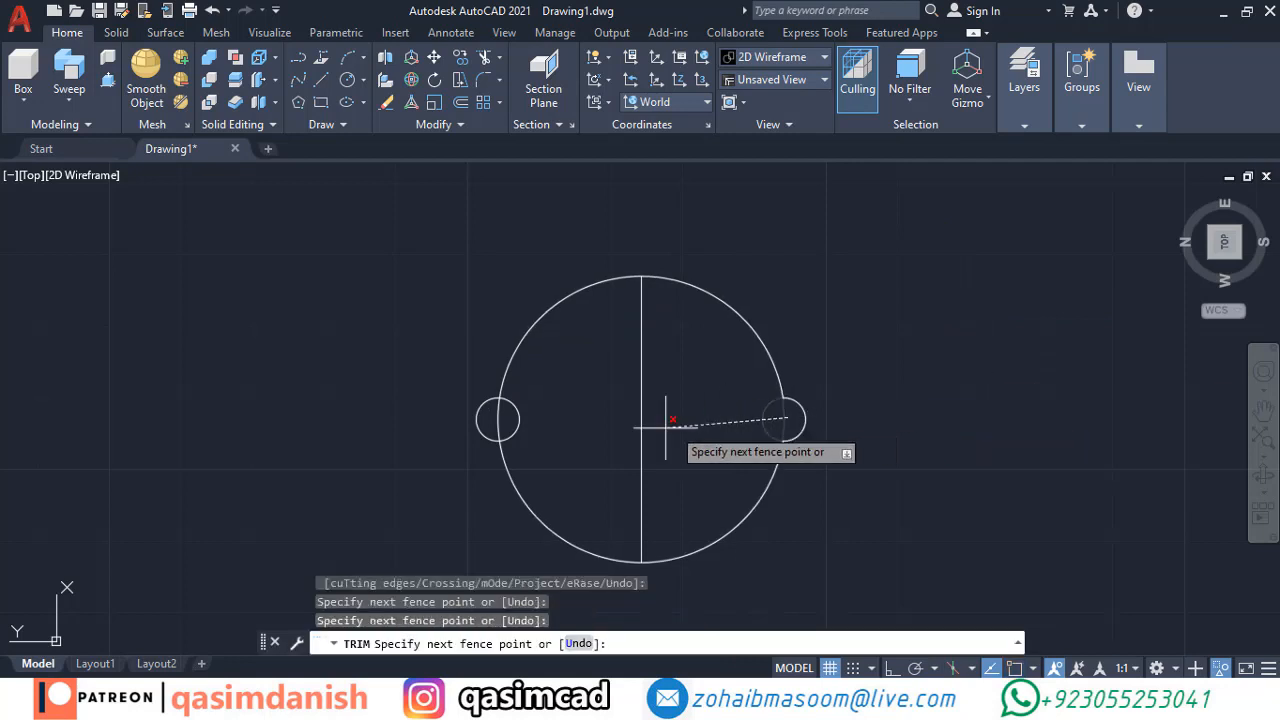
left_click(494, 417)
key("Return")
key("Escape")
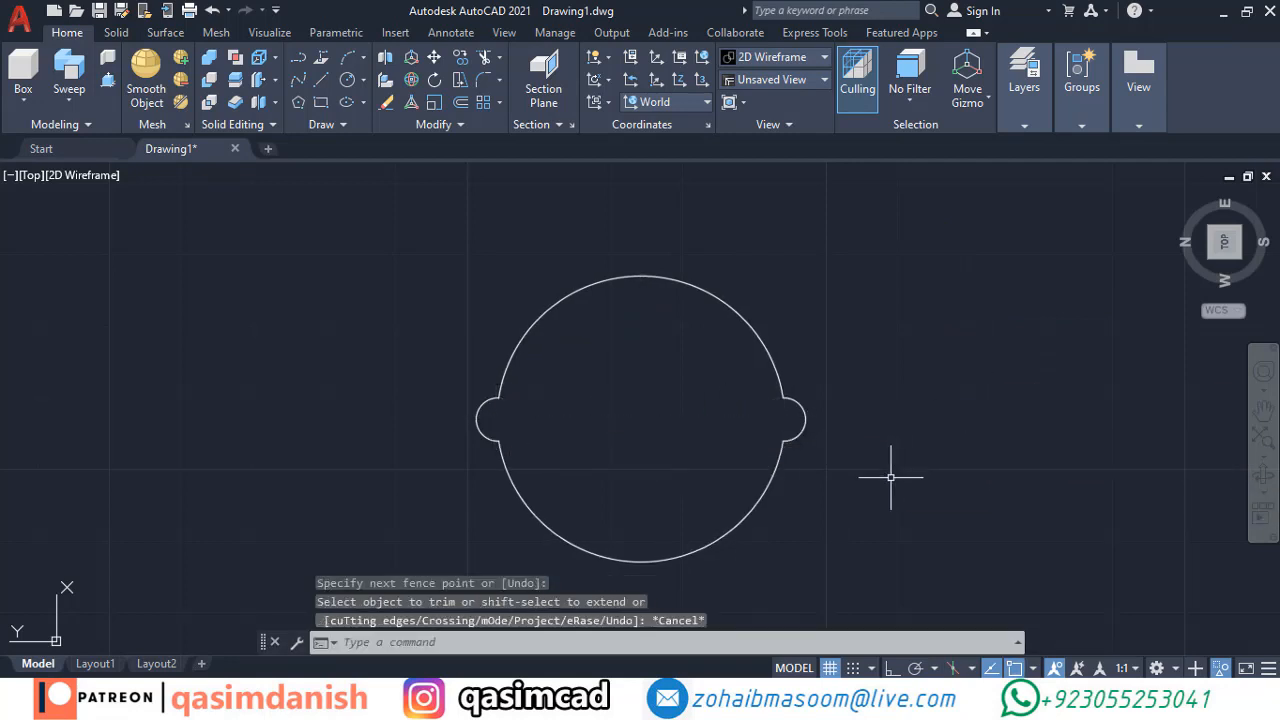
middle_click_drag(894, 471, 884, 369, "shift")
scroll(900, 369, "down", 4)
middle_click_drag(970, 307, 809, 396)
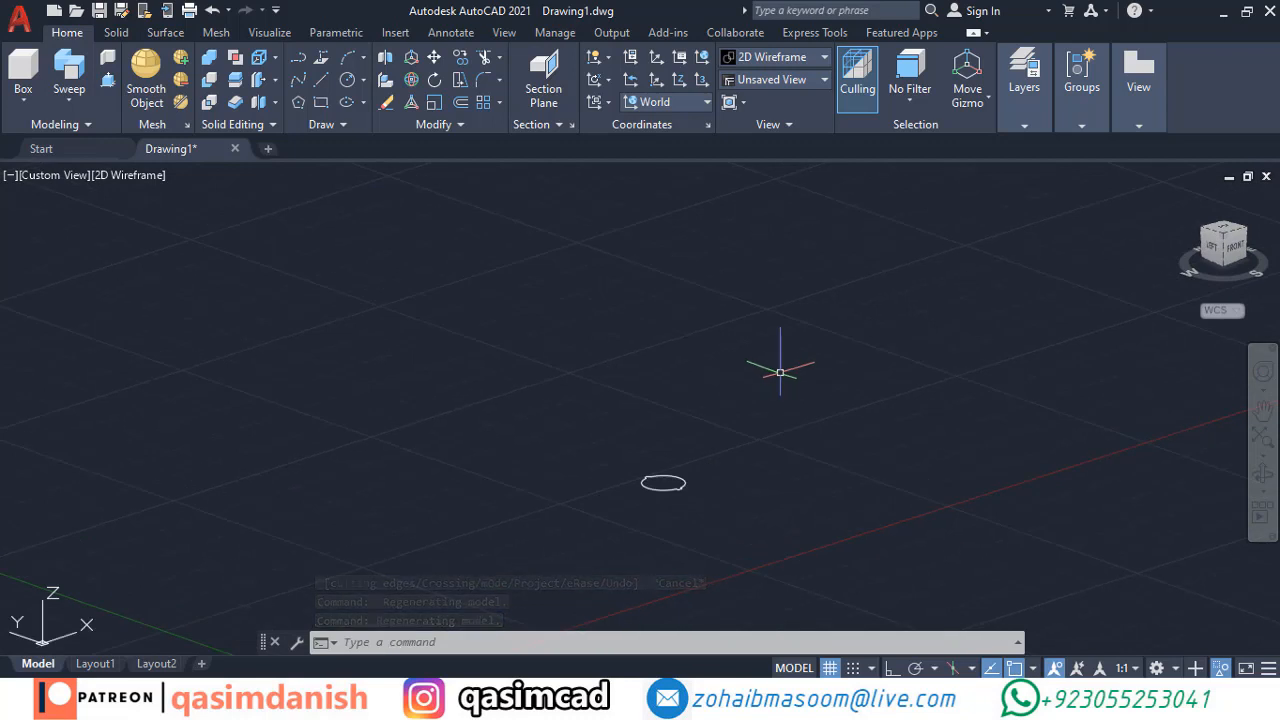
type("l")
key("Return")
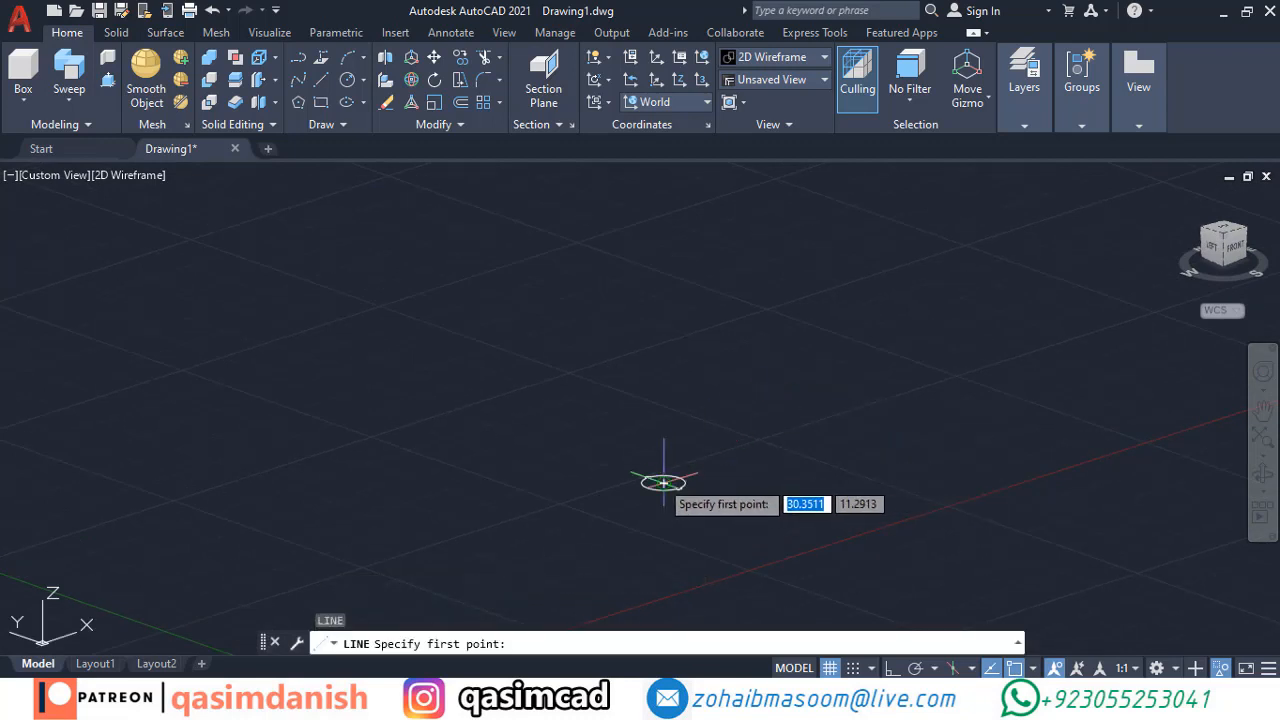
key("Escape")
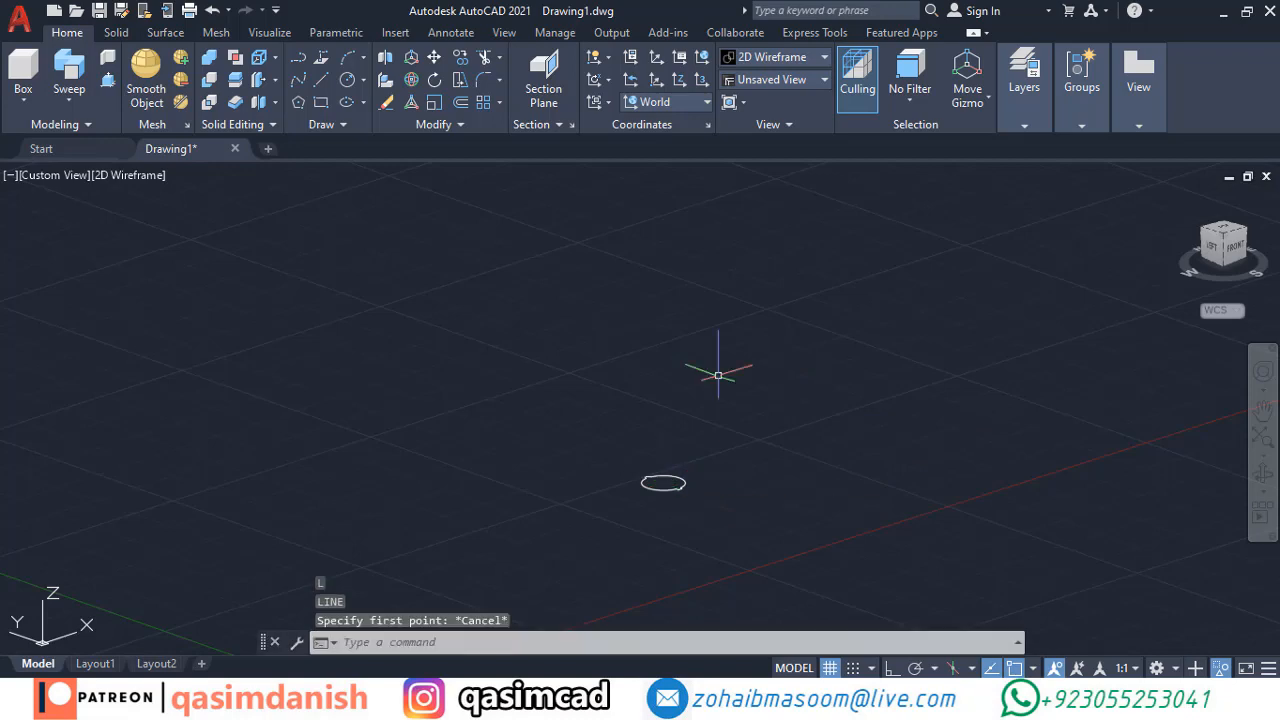
Set the UCS to Front and draw a long vertical line upward from the centre of the lobed profile with Ortho on
middle_click_drag(714, 371, 706, 431, "shift")
left_click(660, 104)
left_click(675, 231)
type("l")
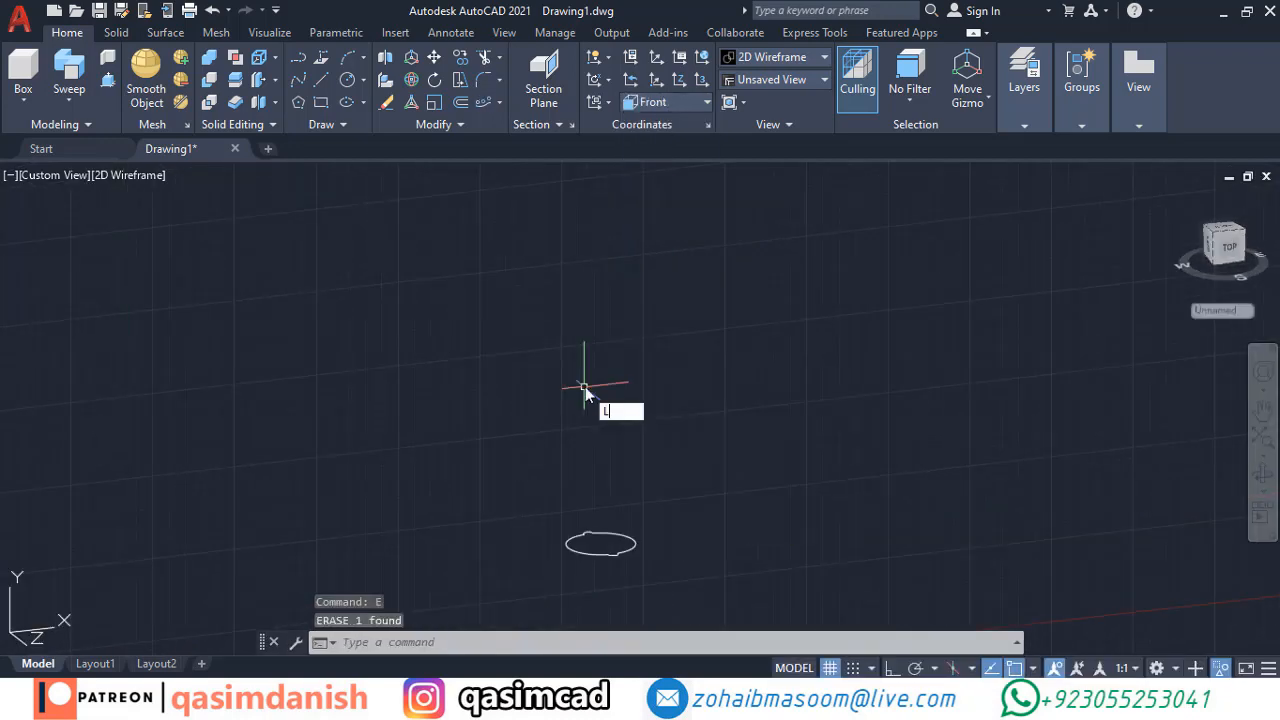
key("Return")
left_click(600, 543)
scroll(613, 390, "down", 4)
middle_click_drag(597, 226, 603, 414)
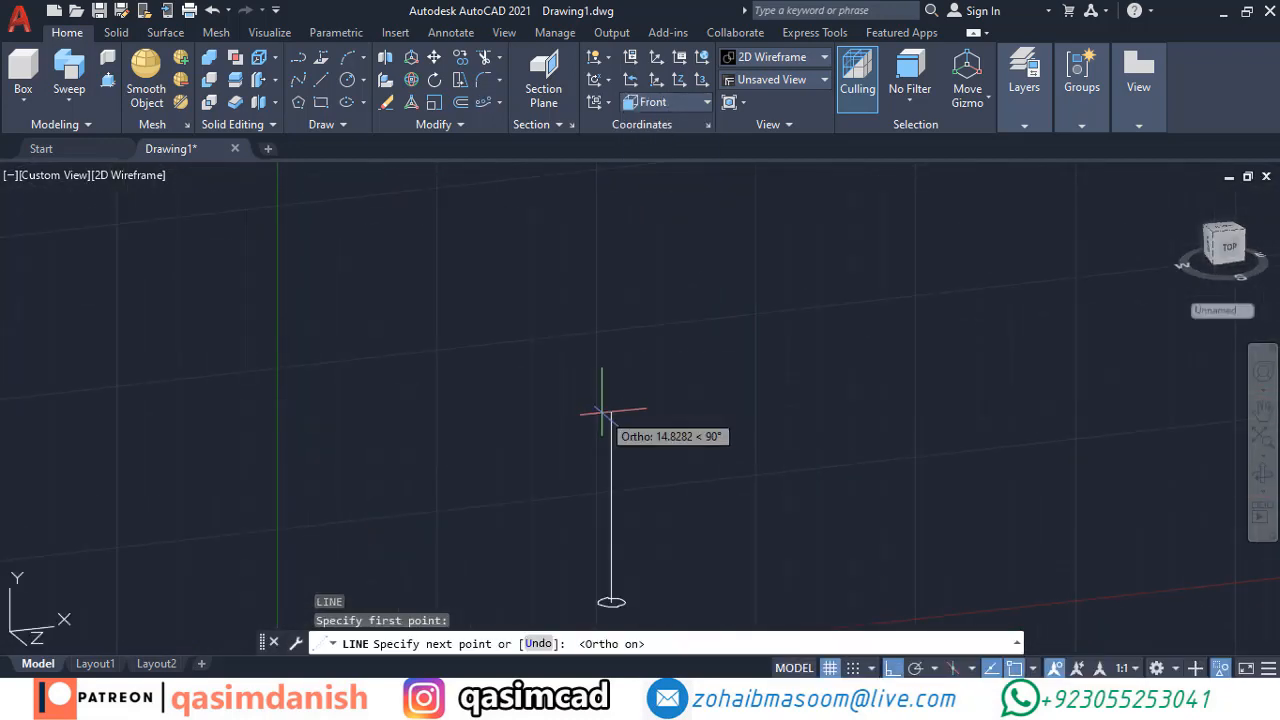
scroll(603, 414, "down", 6)
left_click(610, 245)
key("Escape")
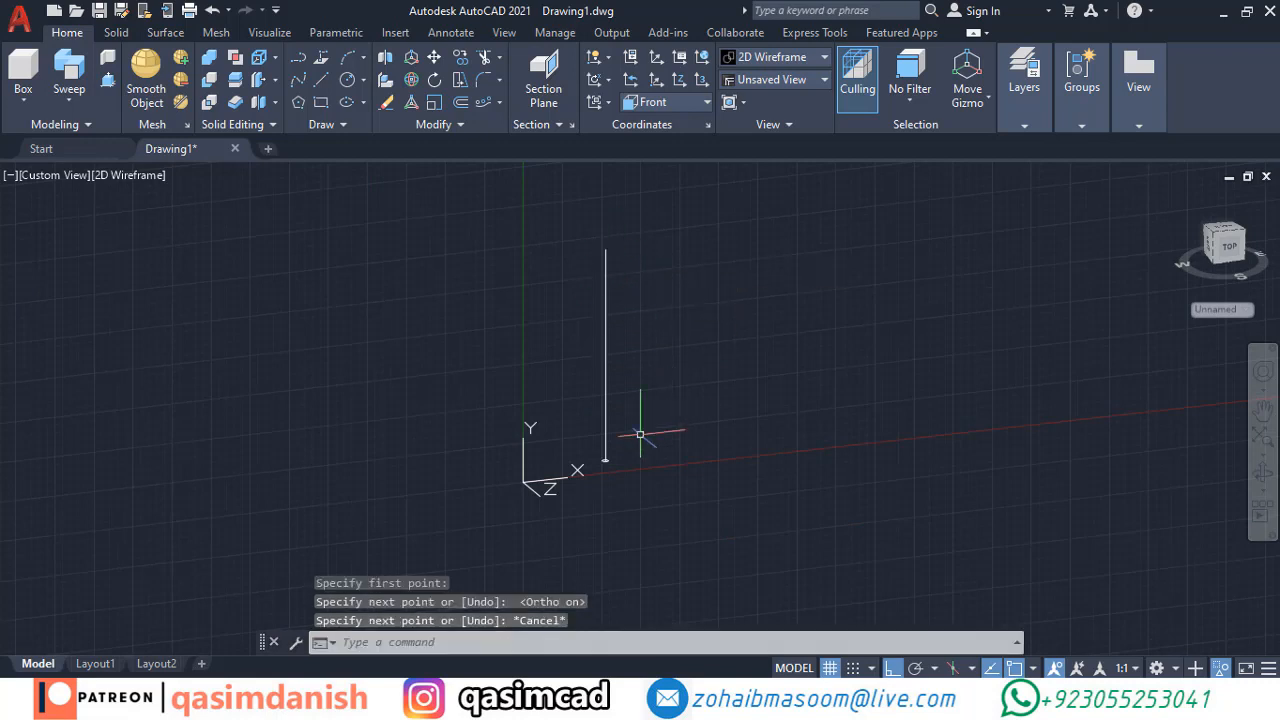
End object isolation to bring back the hidden swept tube
right_click(740, 288)
mouse_move(863, 377)
left_click(1068, 419)
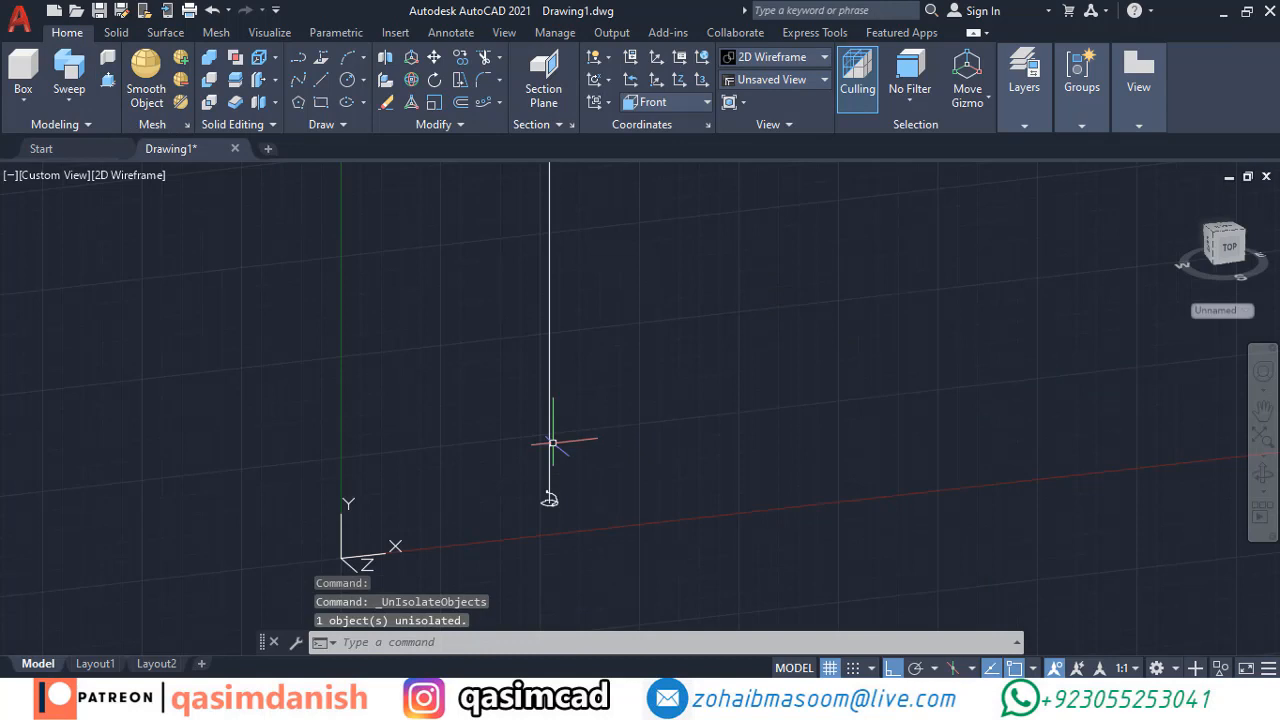
Copy the vertical path line in place, using its lower endpoint as both base and destination point
type("co")
key("Return")
left_click(551, 446)
scroll(547, 519, "up", 8)
key("Return")
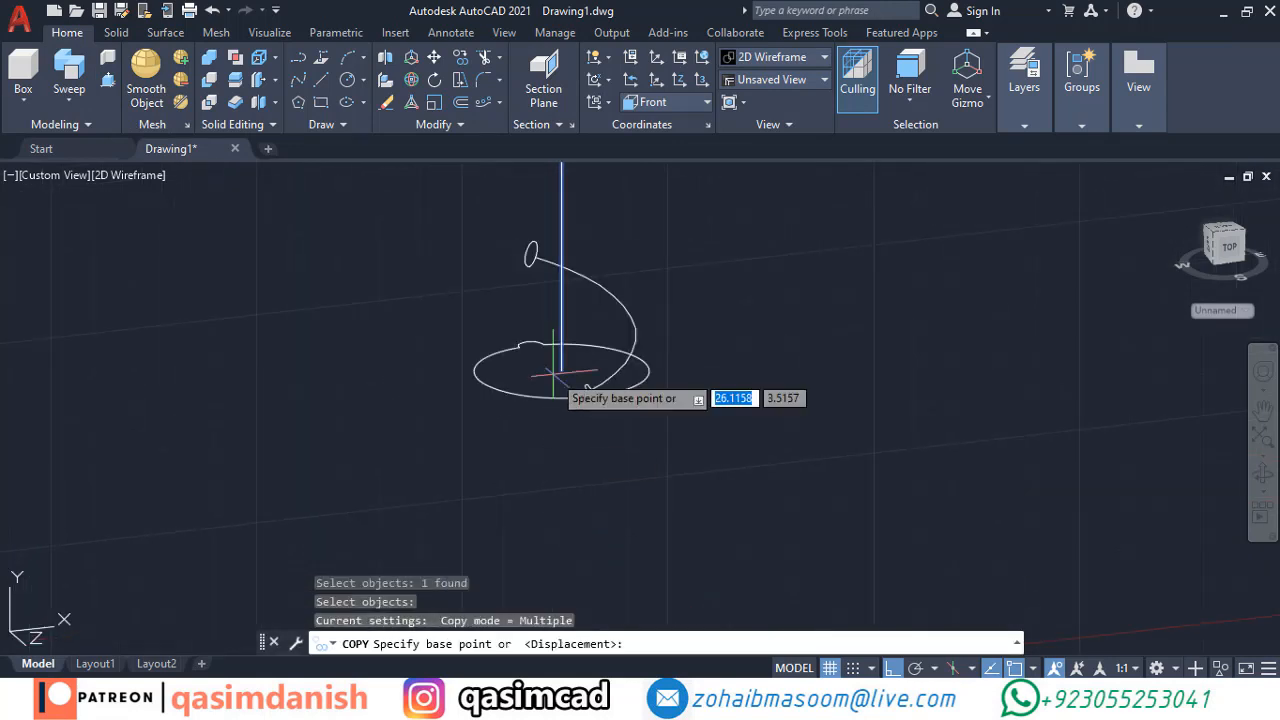
left_click(560, 371)
scroll(561, 370, "up", 2)
left_click(562, 371)
key("Escape")
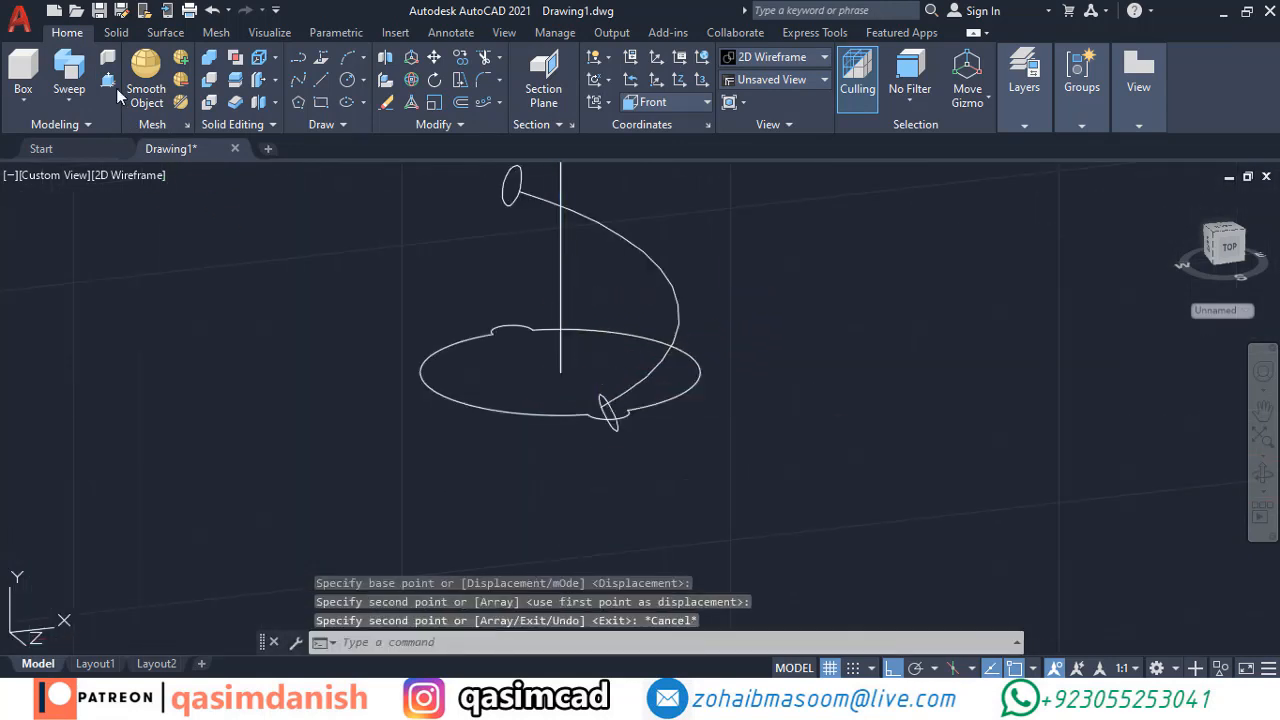
Sweep the lobed circular profile along the vertical line to form a solid column
left_click(421, 368)
key("Return")
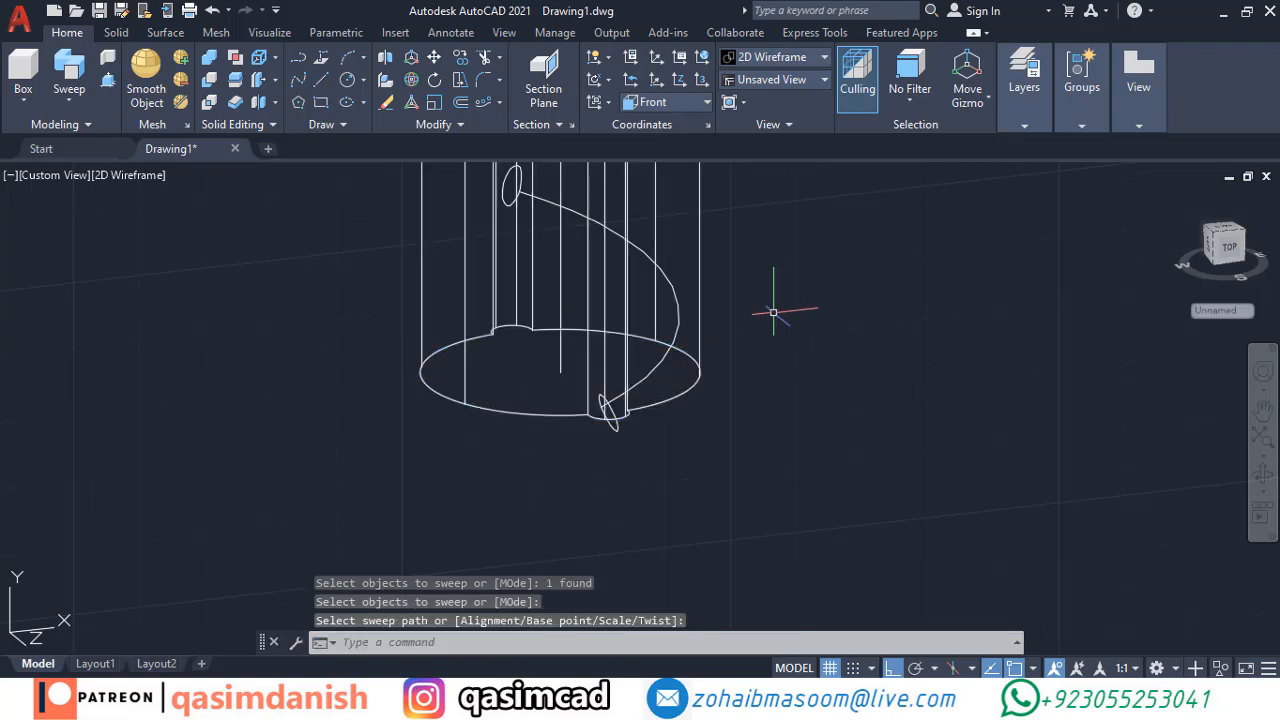
scroll(773, 312, "down", 2)
middle_click_drag(773, 312, 722, 488)
Set the UCS to Bottom and mirror the helical tube across a horizontal line through its upper end, keeping the original
middle_click_drag(480, 345, 715, 368, "shift")
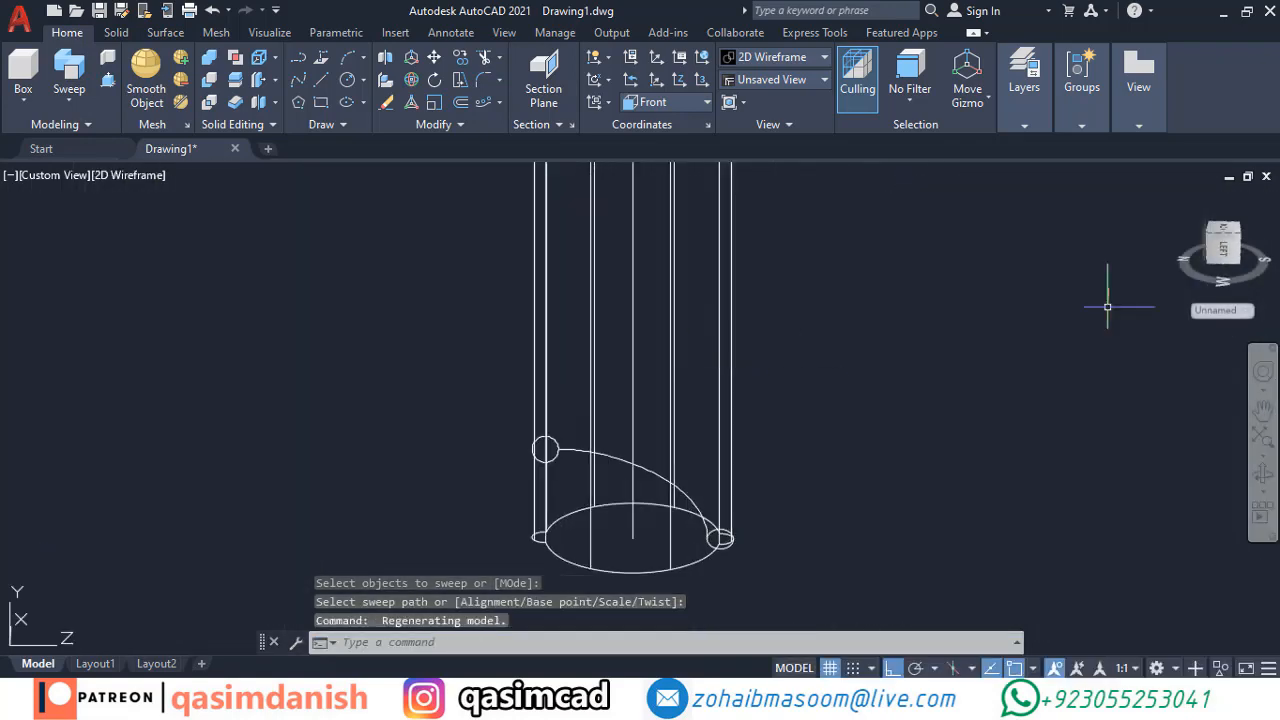
left_click(695, 103)
left_click(679, 125)
left_click(661, 169)
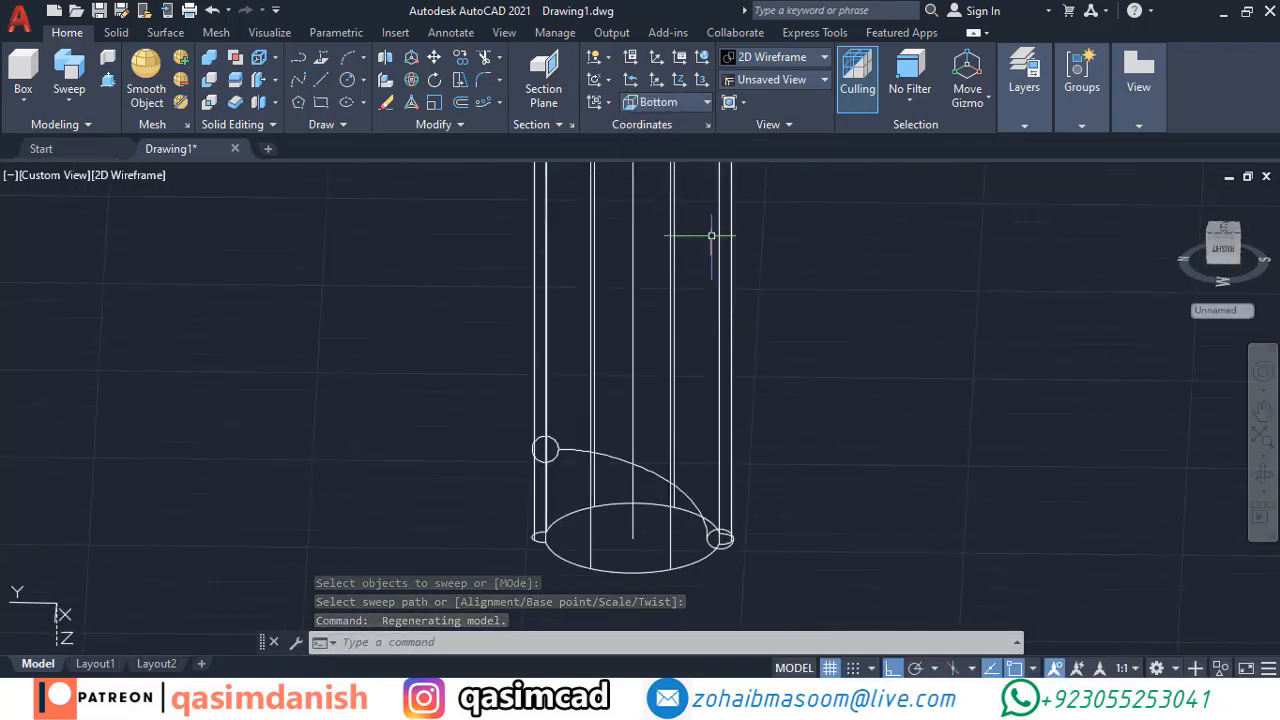
type("i")
key("Return")
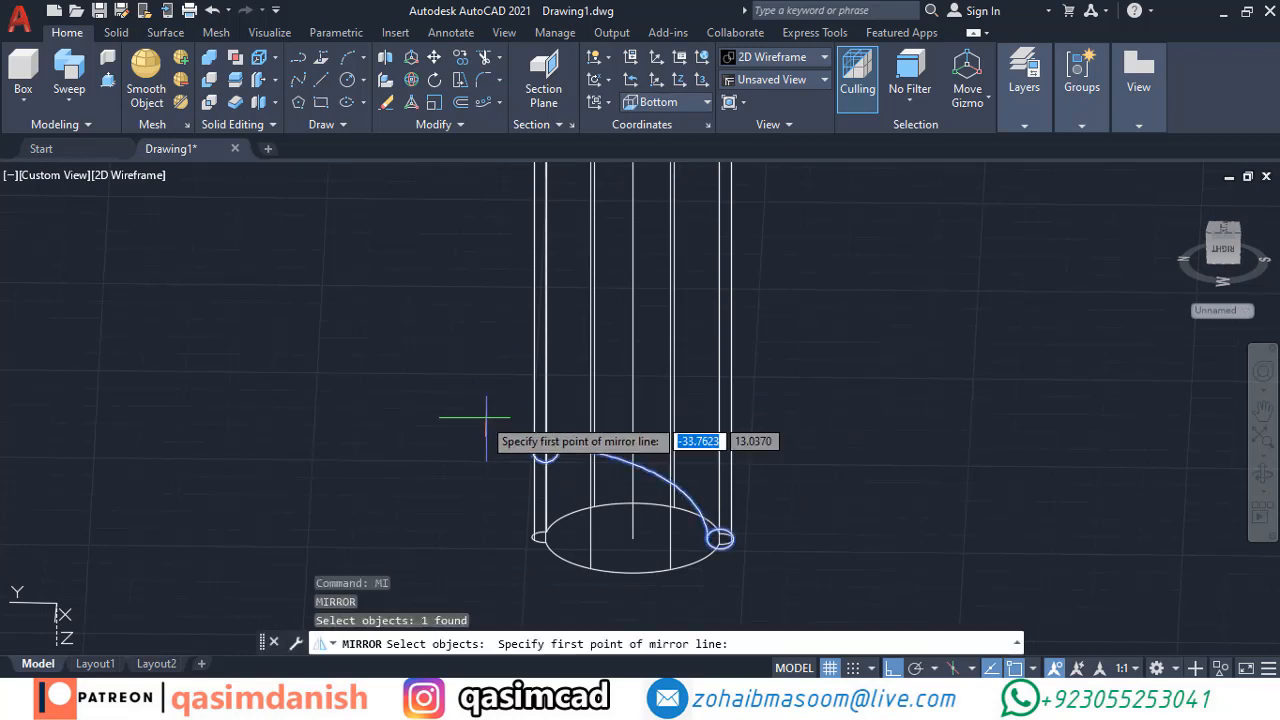
left_click(545, 449)
left_click(794, 452)
key("Return")
Try to move the mirrored tube from its upper end, and erase that copy
type("m")
key("Return")
left_click(695, 388)
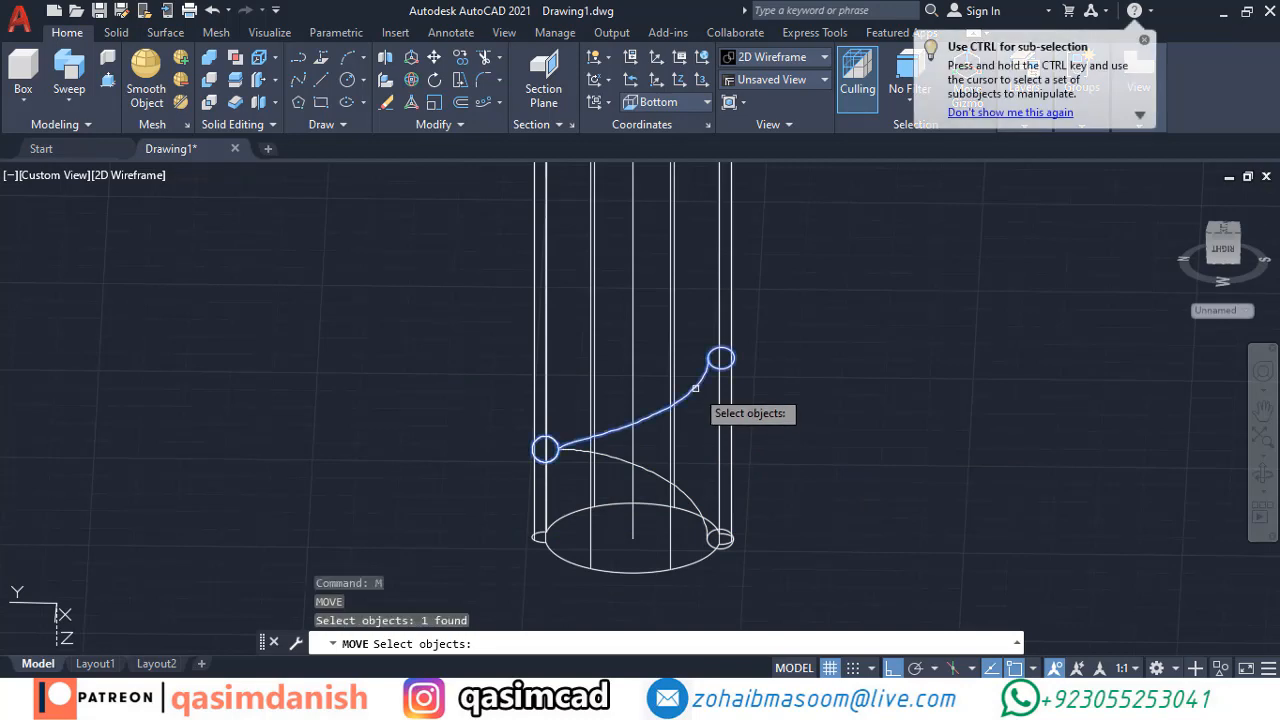
key("Return")
left_click(720, 358)
Hide the swept lobed column so only the helical tube and the vertical line are displayed
middle_click_drag(843, 306, 835, 490, "shift")
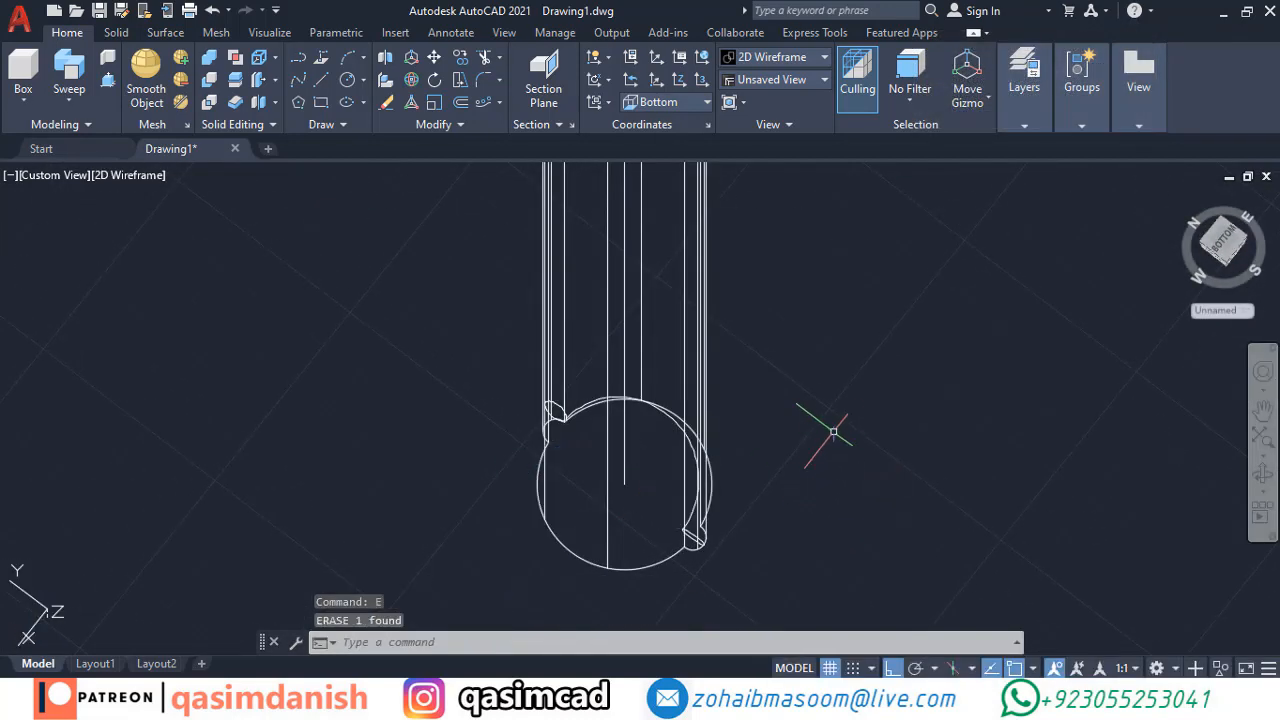
left_click(709, 318)
right_click(709, 318)
mouse_move(757, 309)
left_click(960, 335)
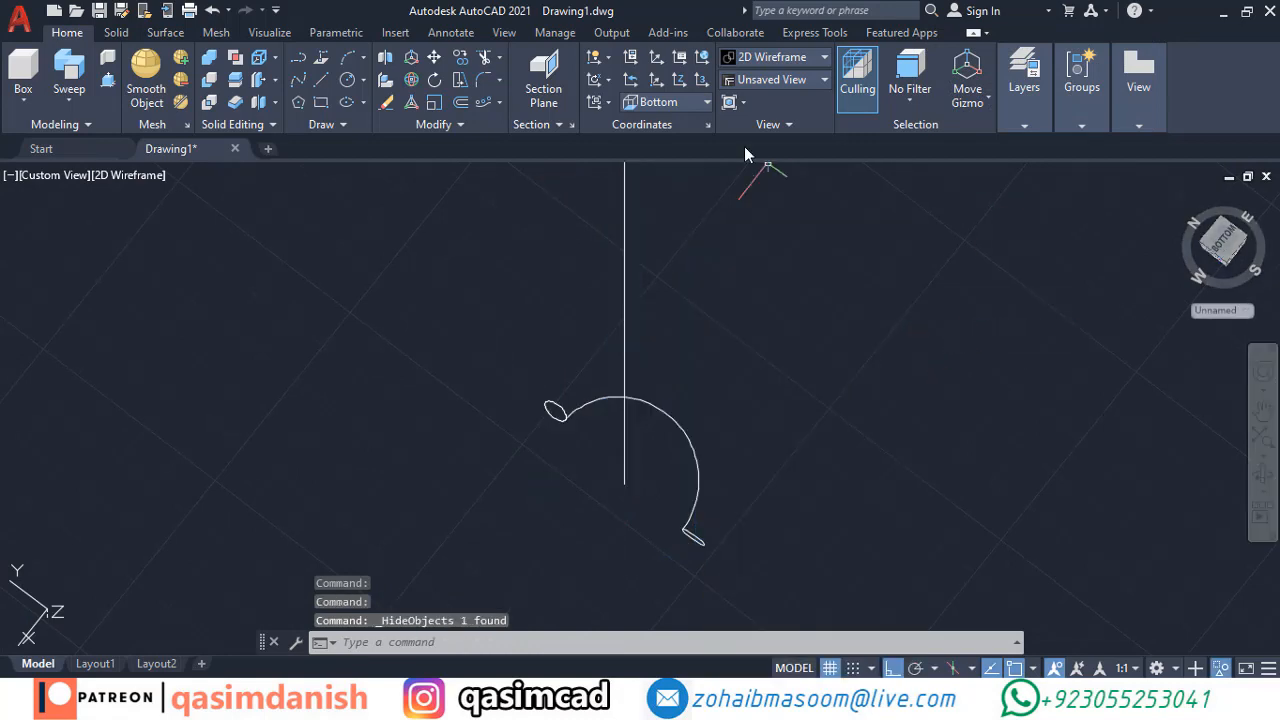
Switch to the Top UCS and mirror the tube across the line joining its two ends, keeping the source
left_click(677, 148)
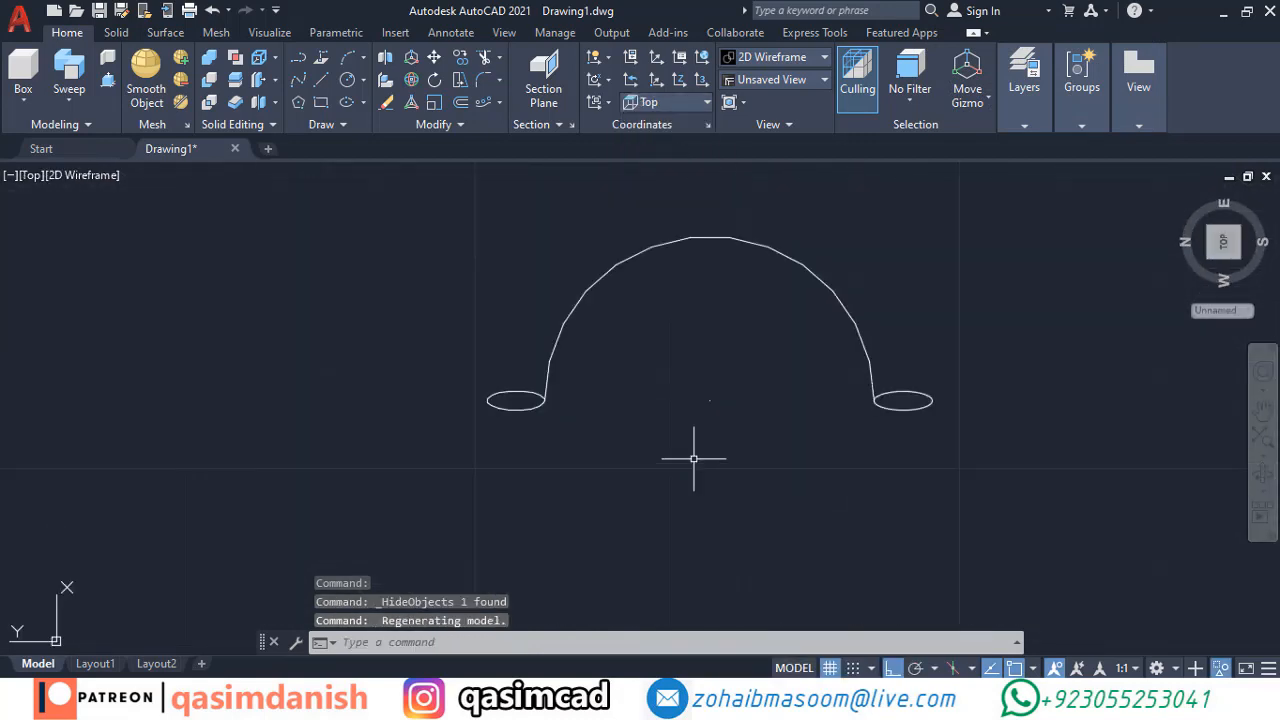
key("Return")
left_click(871, 400)
key("Return")
left_click(872, 400)
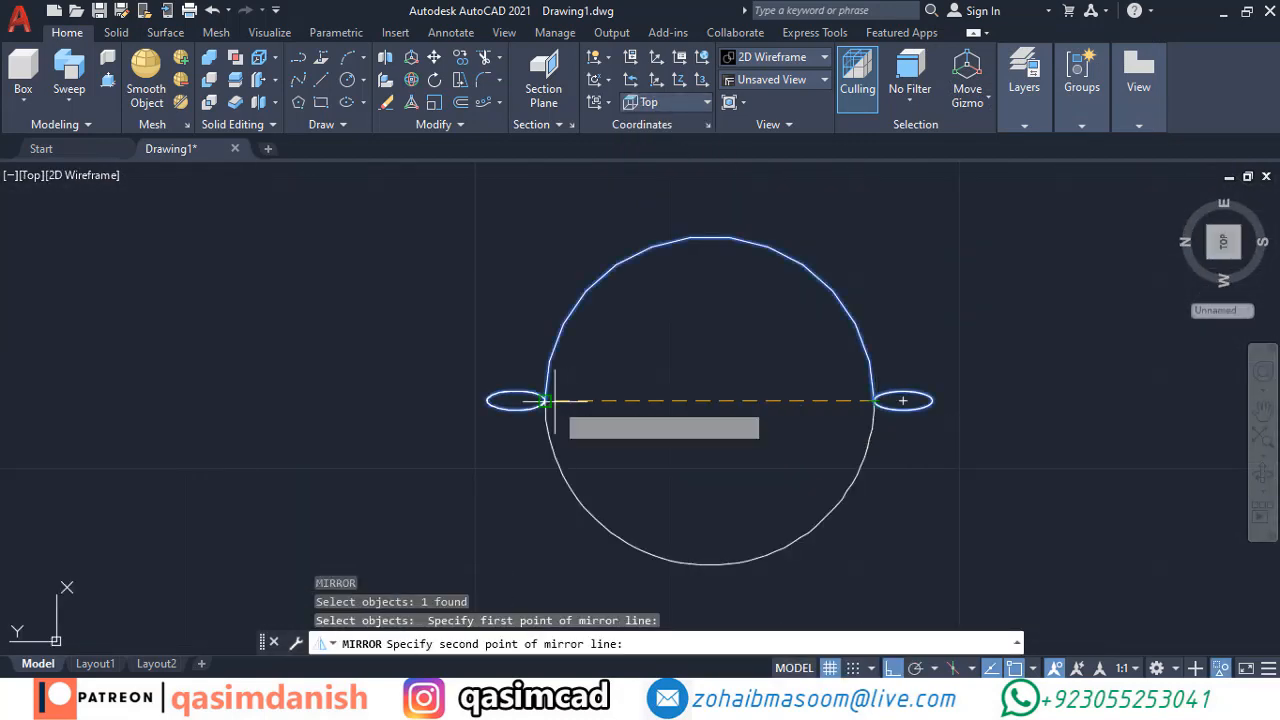
left_click(545, 400)
key("Return")
Set the UCS to Left and mirror the new tube across a horizontal line through its upper end, erasing the source
middle_click_drag(744, 505, 860, 445, "shift")
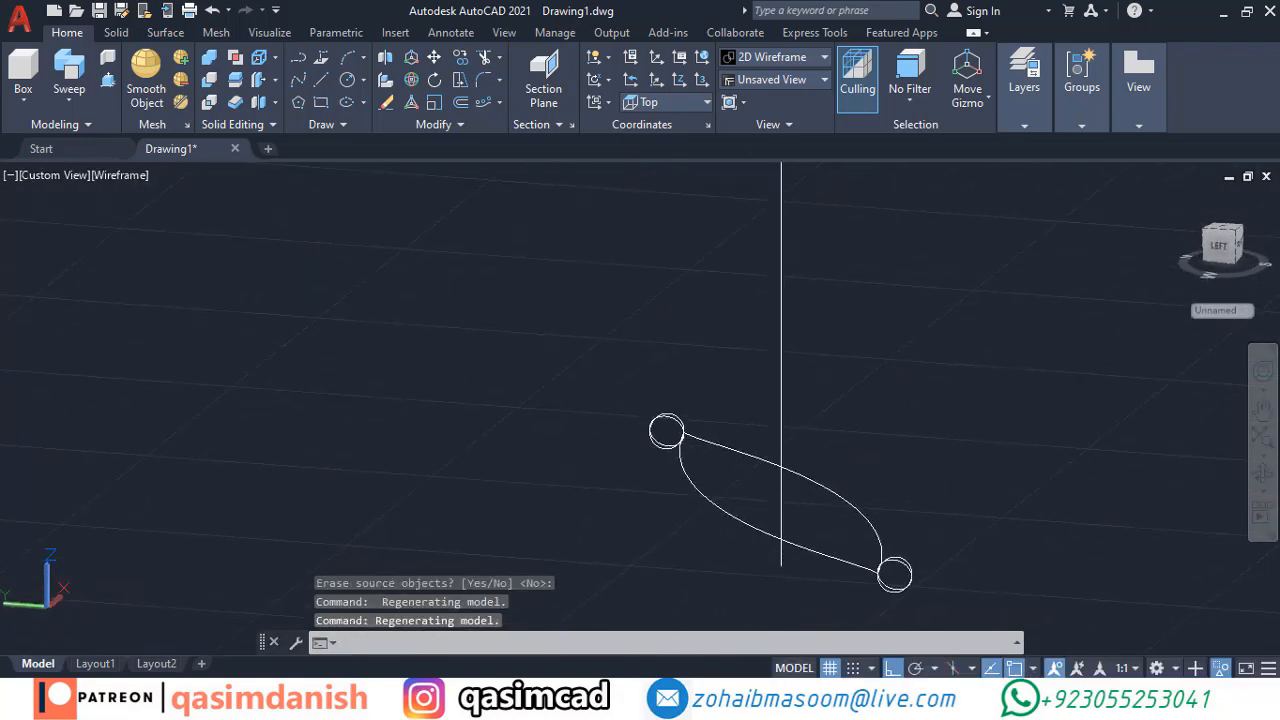
left_click(663, 106)
left_click(674, 191)
key("Return")
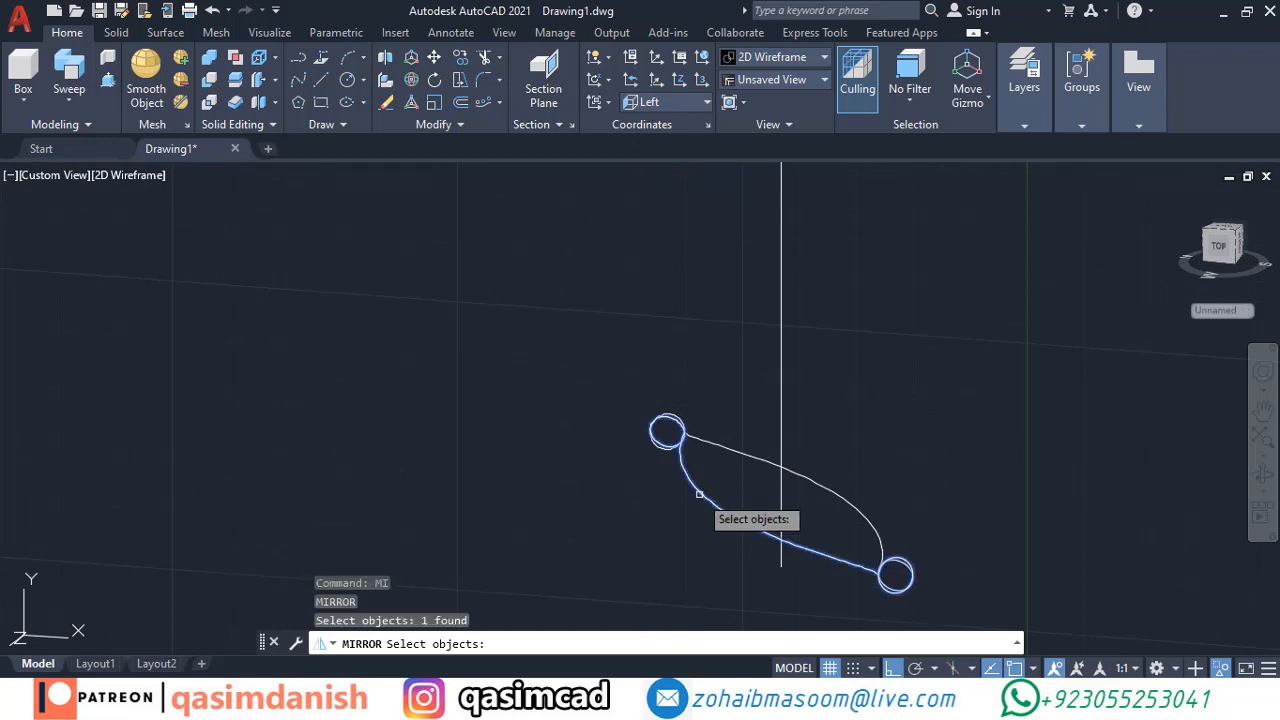
left_click(667, 432)
left_click(935, 466)
type("Y")
key("Return")
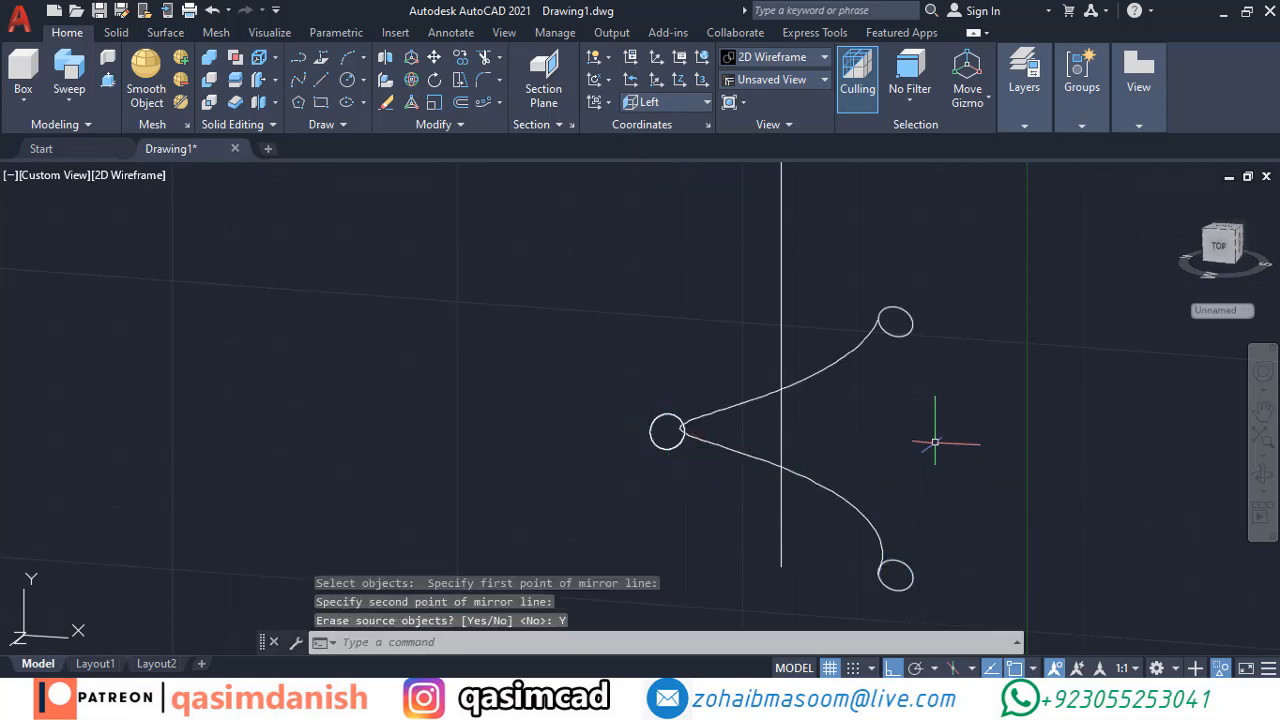
Move the mirrored tube down a short distance
scroll(963, 372, "down", 3)
key("Return")
left_click(942, 349)
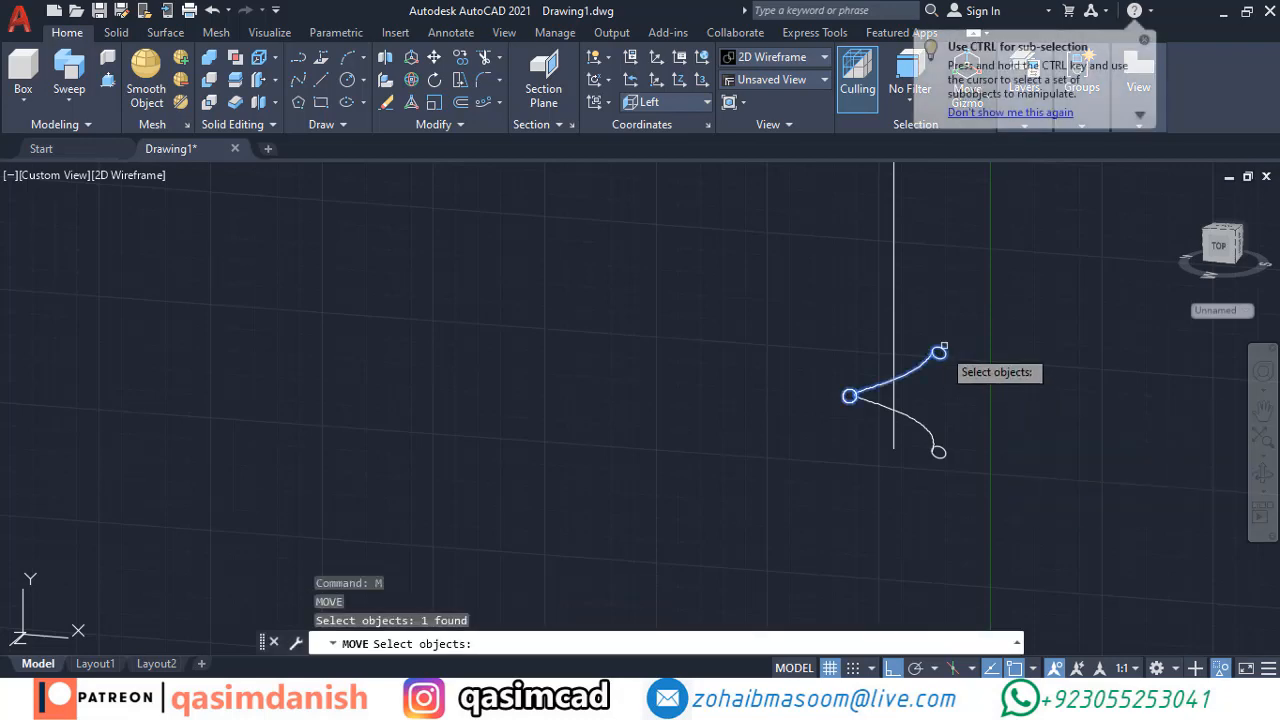
key("Return")
left_click(1005, 268)
left_click(1005, 279)
Create an associative path array of both helical tubes along the vertical line
middle_click_drag(1009, 359, 918, 390)
mouse_move(918, 390)
middle_mouse_down("shift")
mouse_move(910, 427)
mouse_move(918, 390)
middle_mouse_up("shift")
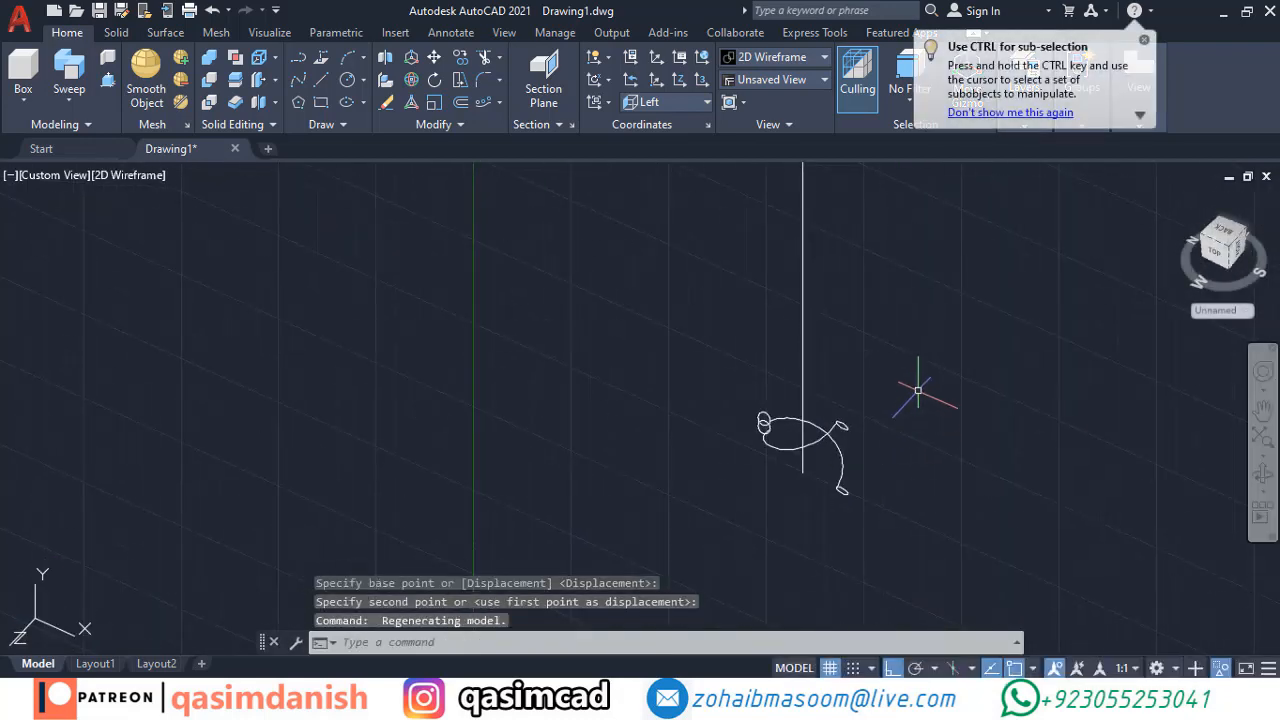
left_click(484, 102)
left_click(876, 482)
left_click(829, 402)
key("Return")
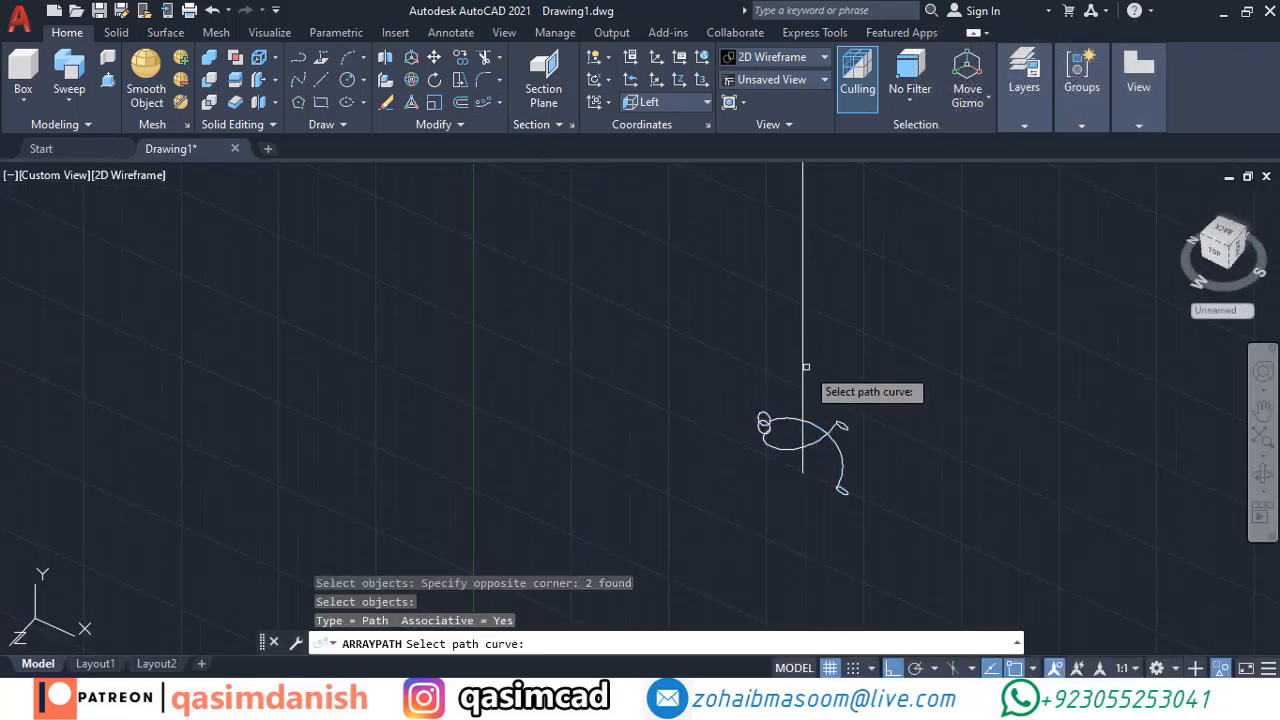
left_click(808, 368)
left_click(783, 359)
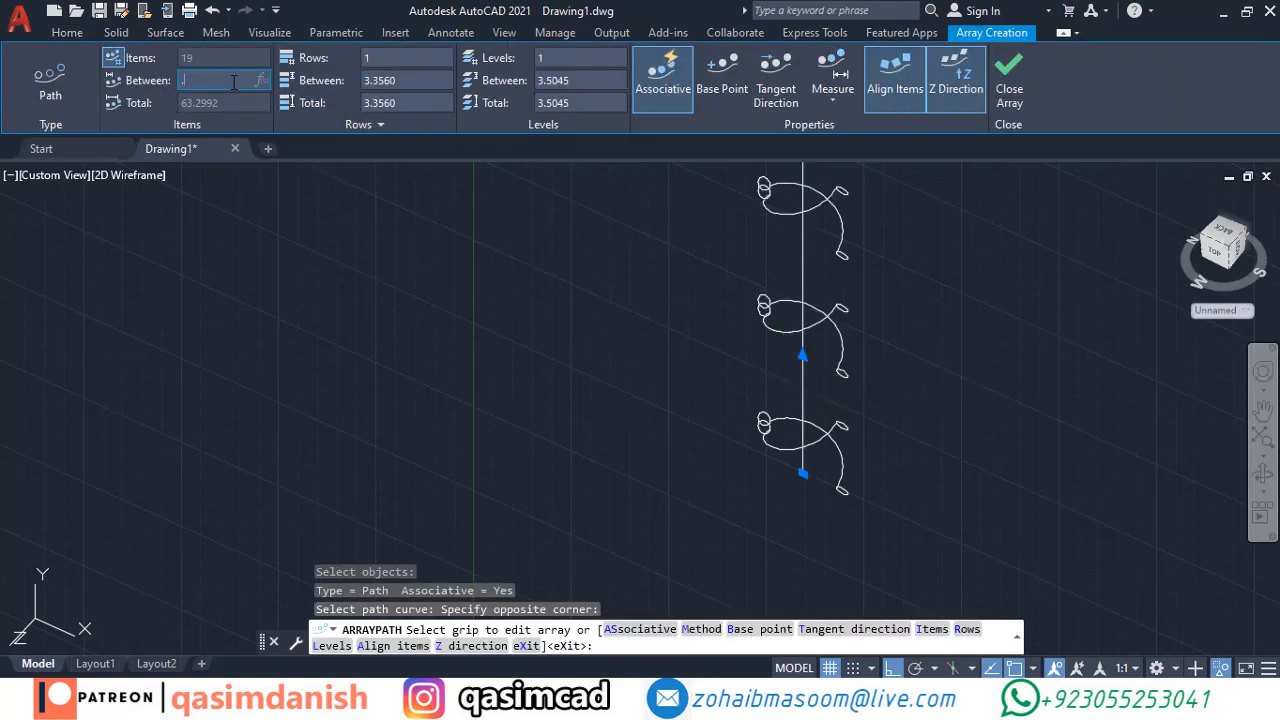
Set the spacing between the array items to 1.8 and finish the array
type("1.8")
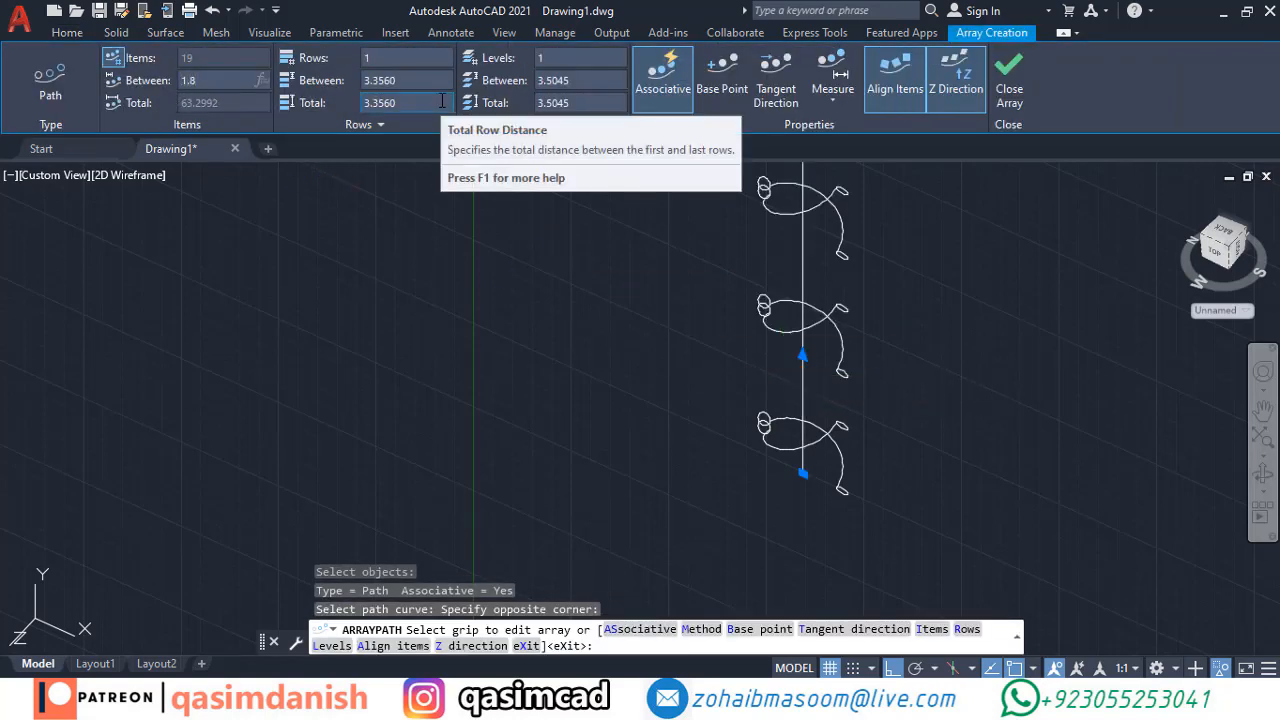
key("Return")
scroll(854, 356, "down", 4)
middle_click_drag(854, 356, 656, 499)
key("Return")
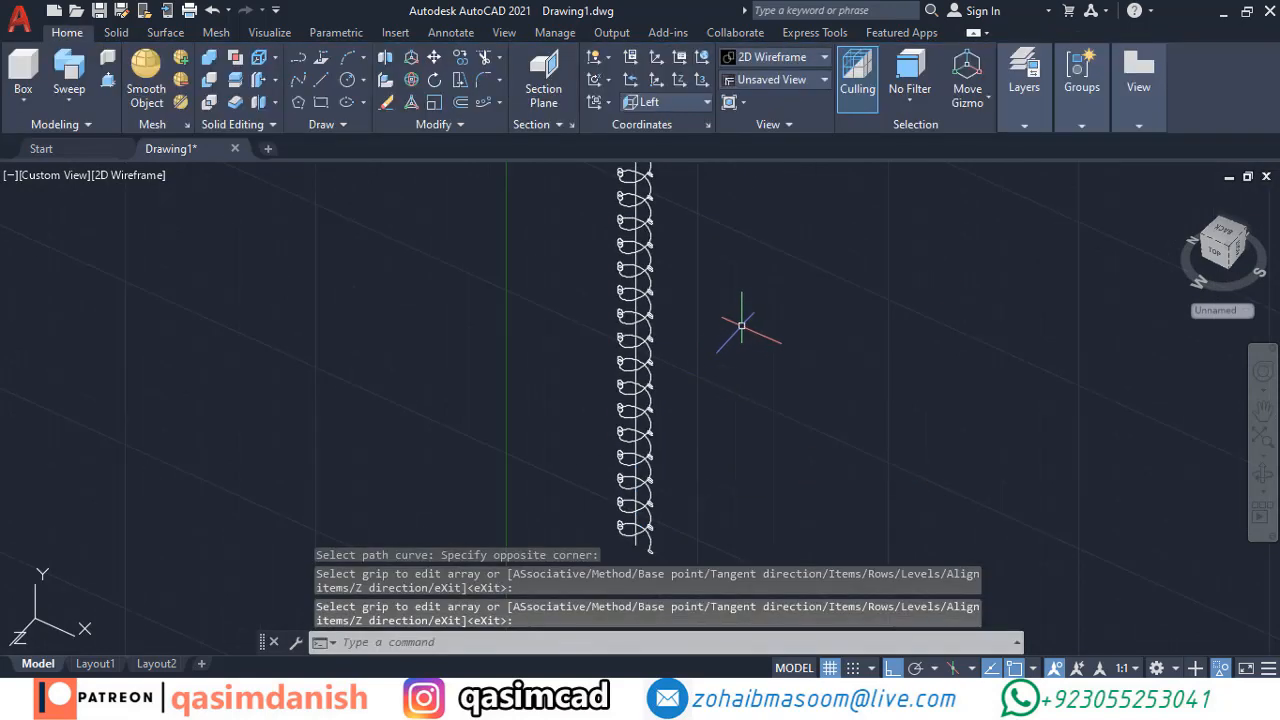
End object isolation to bring back the column and apply the Conceptual visual style
right_click(741, 325)
mouse_move(912, 414)
left_click(1030, 455)
left_click(166, 174)
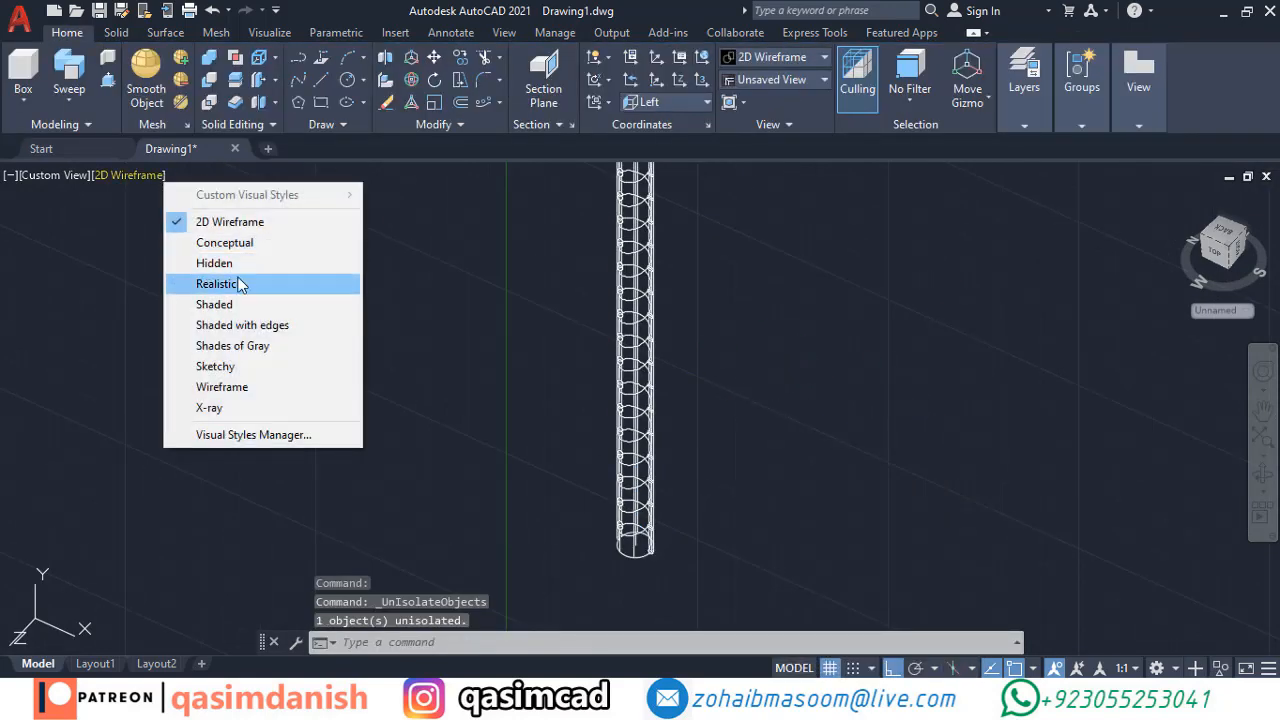
left_click(235, 240)
middle_click_drag(720, 285, 753, 395, "shift")
scroll(705, 284, "up", 6)
scroll(704, 300, "down", 7)
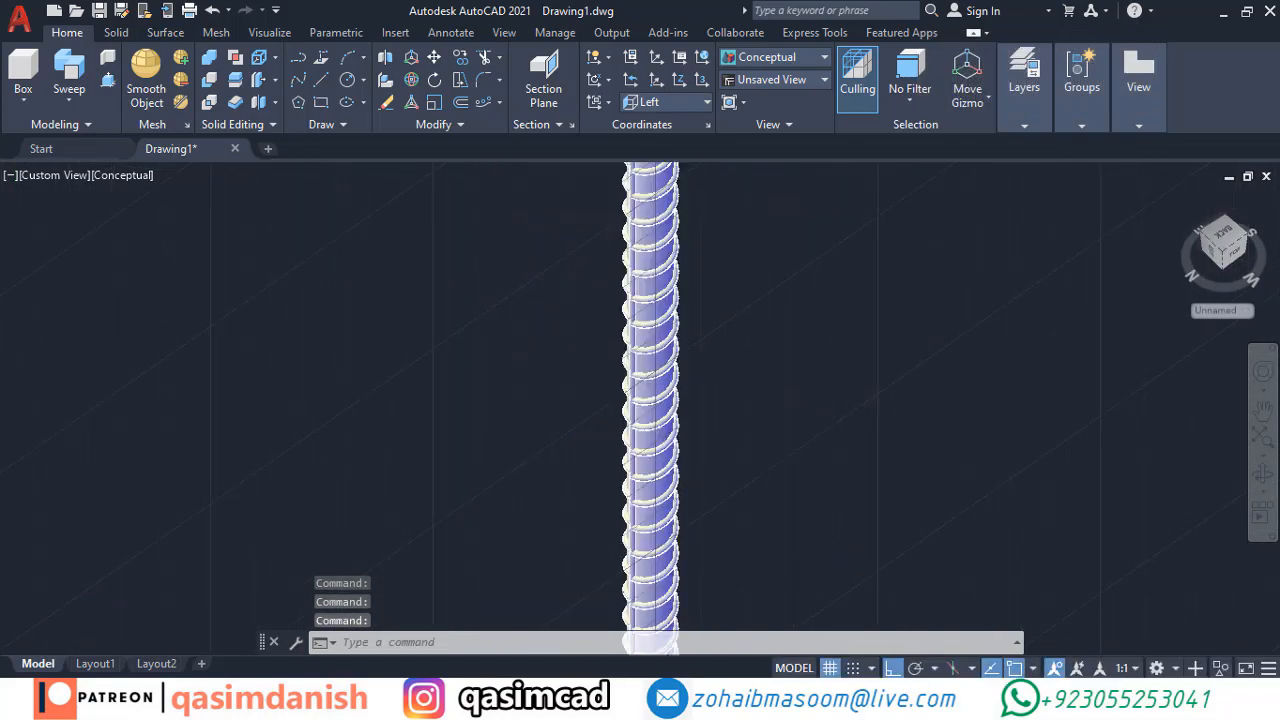
Explode the path array of helical tubes into separate solids
middle_click_drag(698, 190, 704, 290)
scroll(695, 262, "up", 8)
type("e")
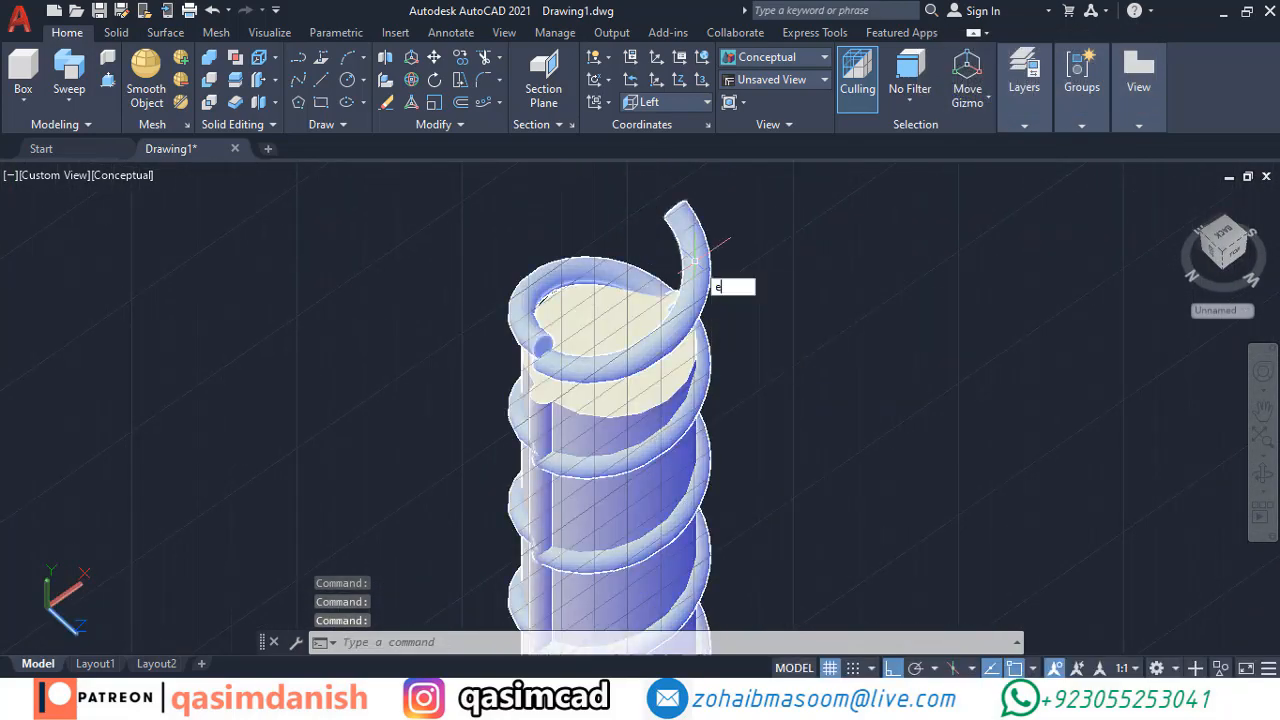
type("x")
left_click(768, 338)
left_click(706, 256)
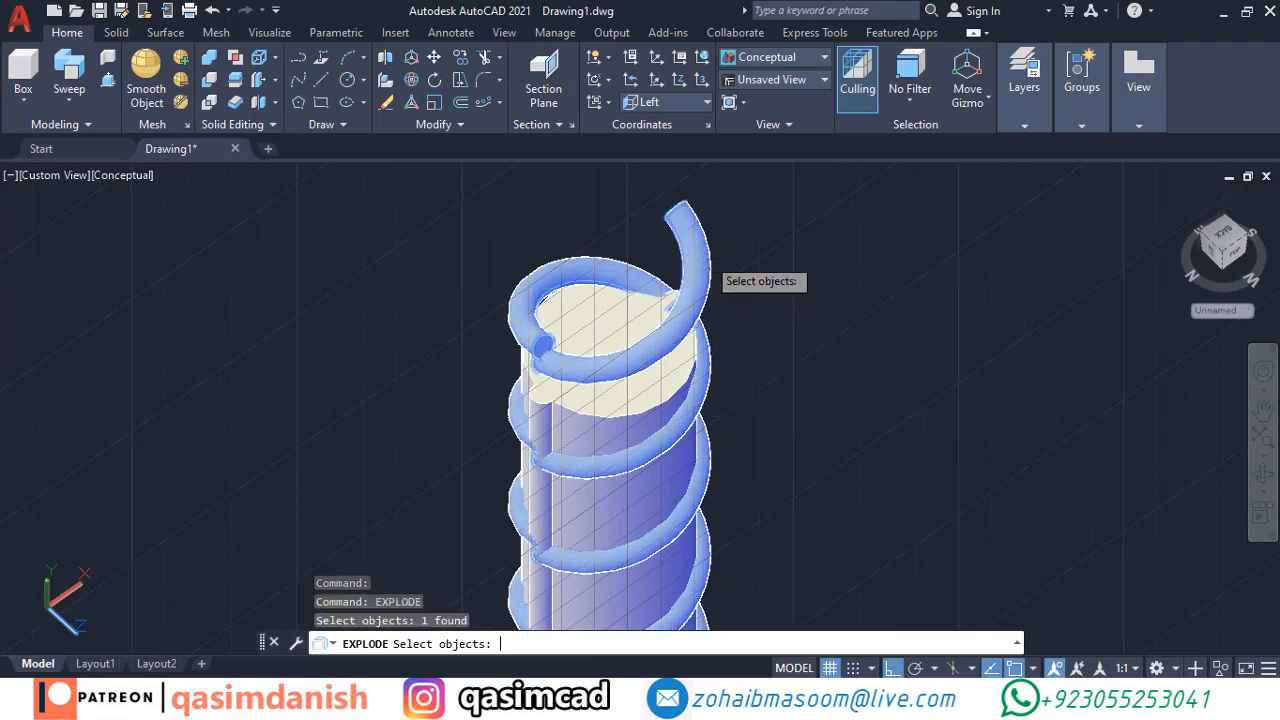
key("Return")
Erase the tube segment projecting above the top of the column
left_click(708, 250)
type("e")
key("Return")
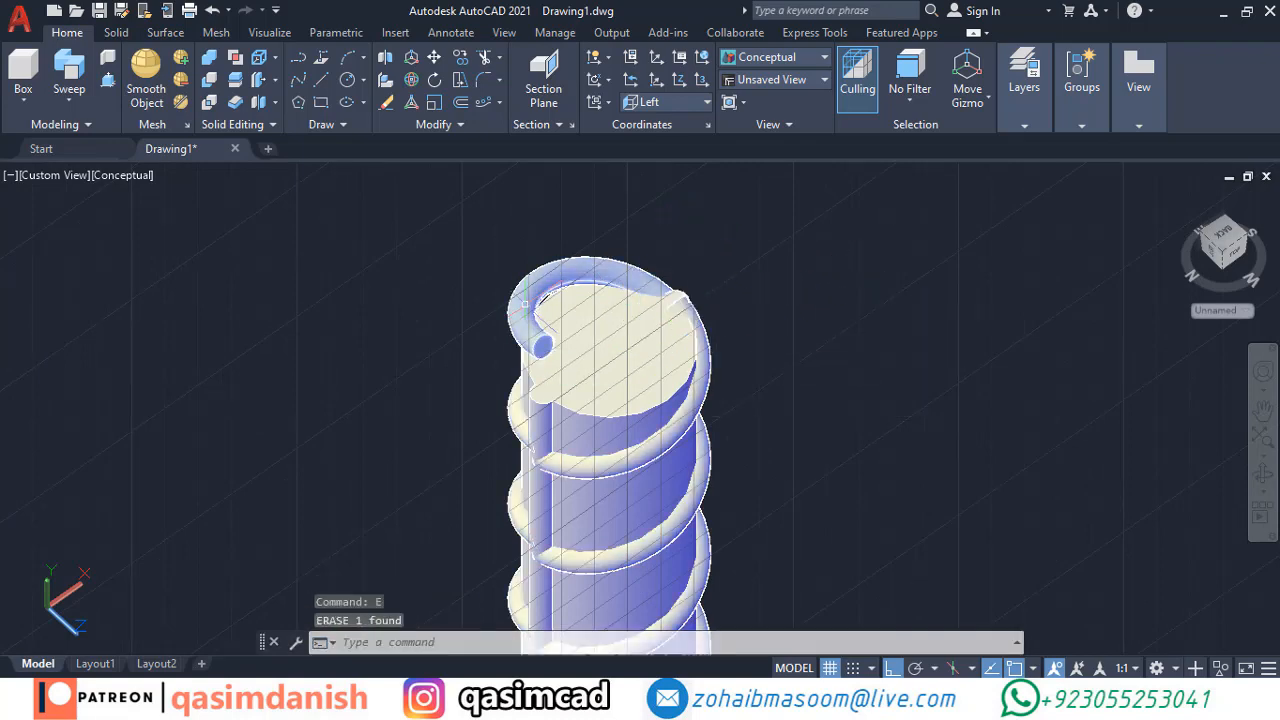
Examine the ribbed column along its length and set the UCS to Top
mouse_move(754, 277)
middle_mouse_down("shift")
mouse_move(451, 309)
mouse_move(260, 292)
mouse_move(591, 343)
mouse_move(714, 314)
mouse_move(597, 326)
mouse_move(608, 304)
middle_mouse_up("shift")
scroll(746, 286, "down", 5)
scroll(736, 362, "down", 3)
middle_click_drag(778, 446, 790, 303)
scroll(586, 340, "down", 5)
left_click(665, 102)
left_click(657, 143)
scroll(564, 367, "up", 5)
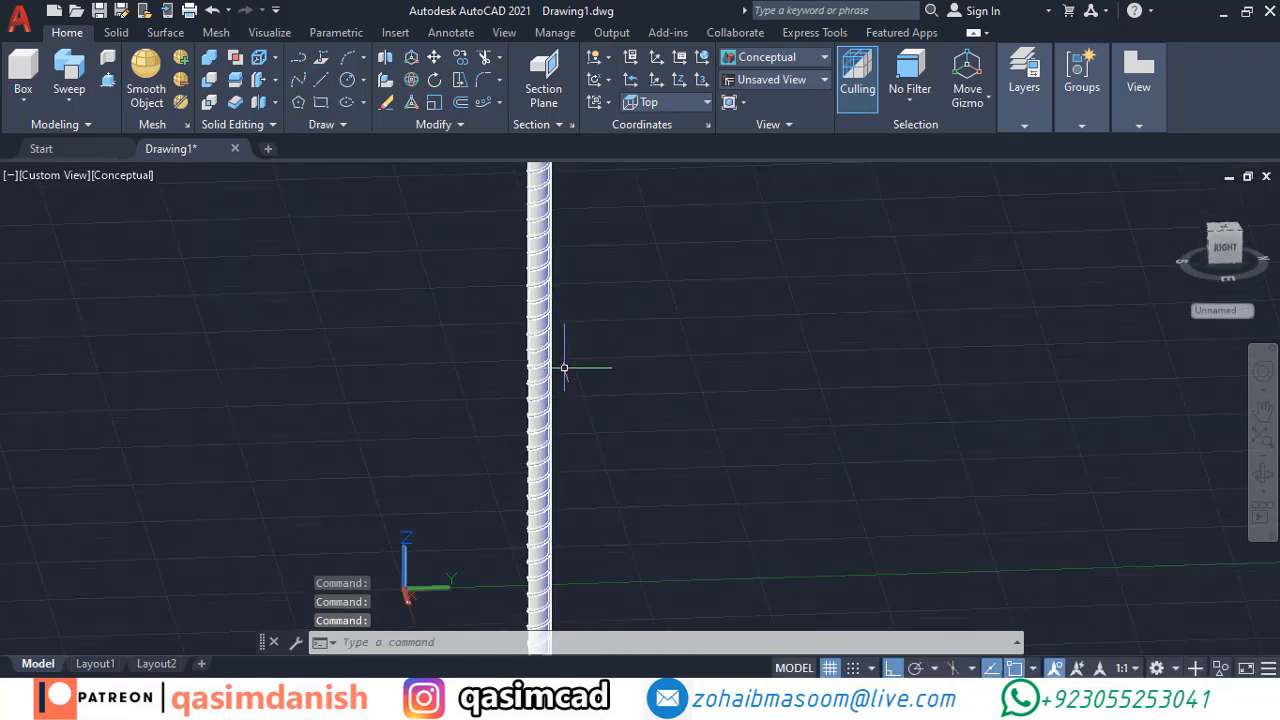
Set the UCS to Right with the whole column in view
middle_click_drag(563, 366, 686, 334, "shift")
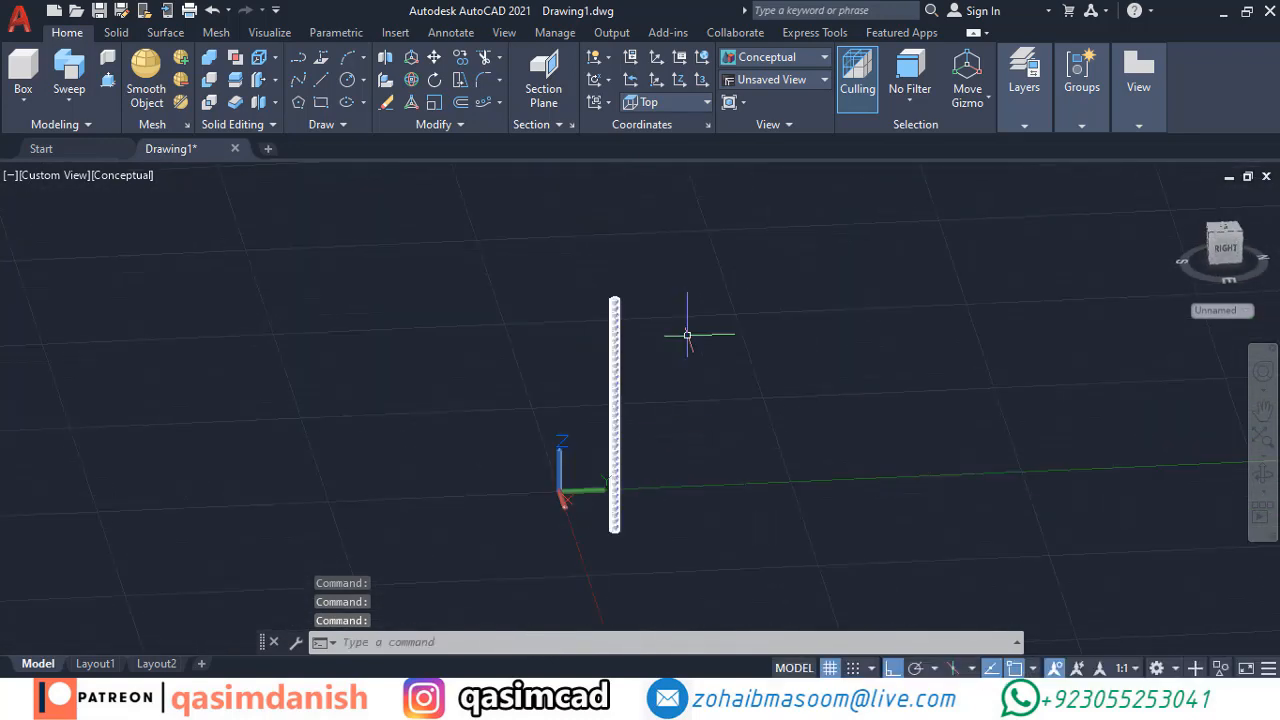
left_click(665, 102)
left_click(676, 211)
Try to rotate the column and its separate ribs about the lower end, and undo the rotation
type("ro")
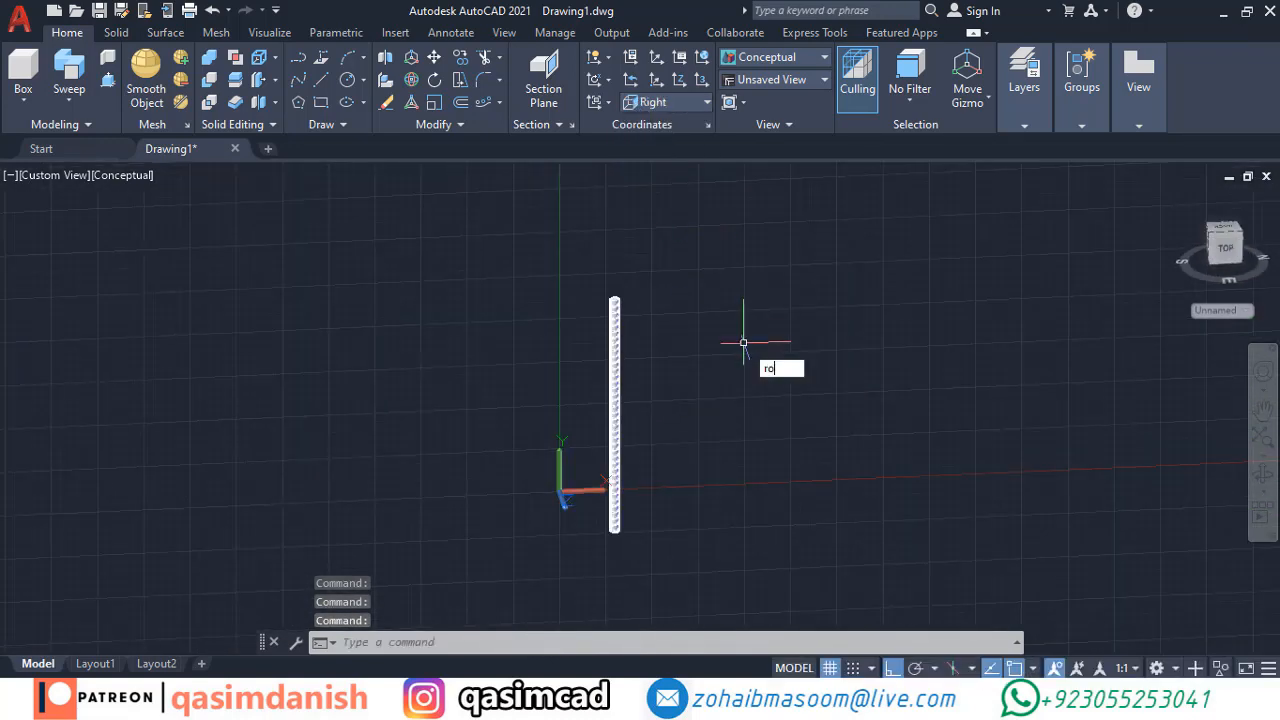
key("Return")
left_click(760, 386)
left_click(600, 514)
key("Return")
left_click(612, 528)
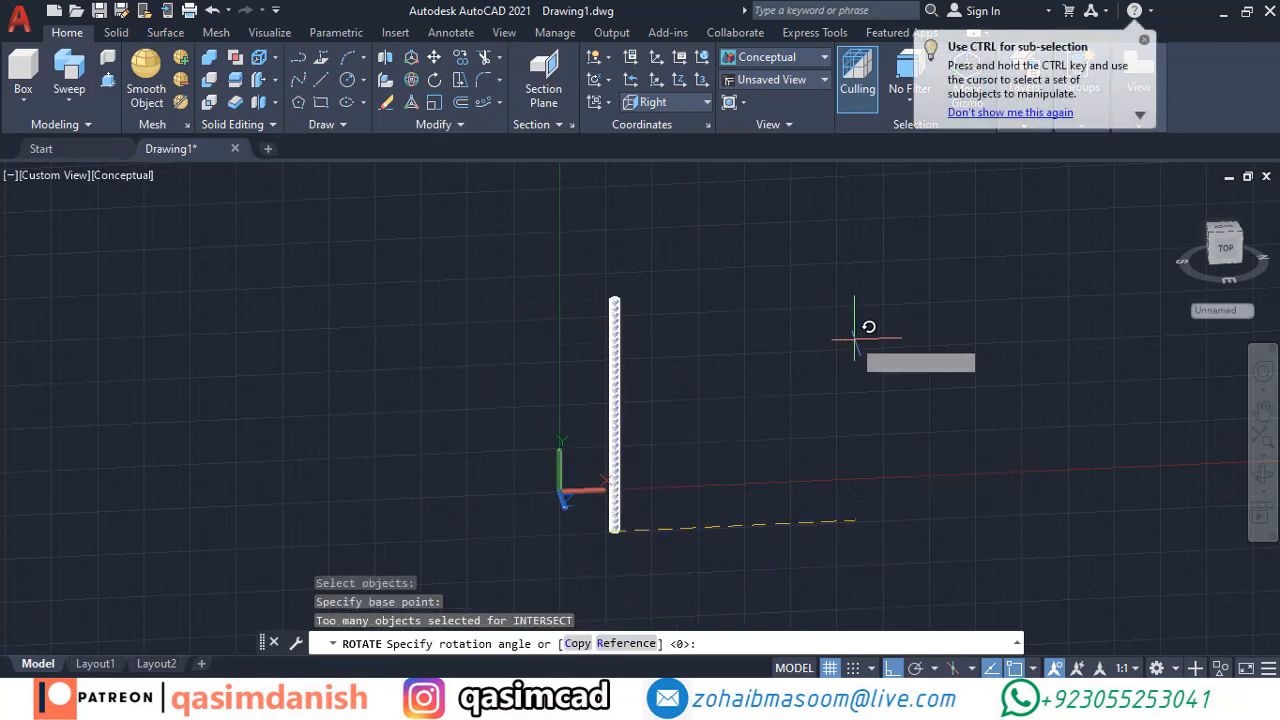
left_click(630, 594)
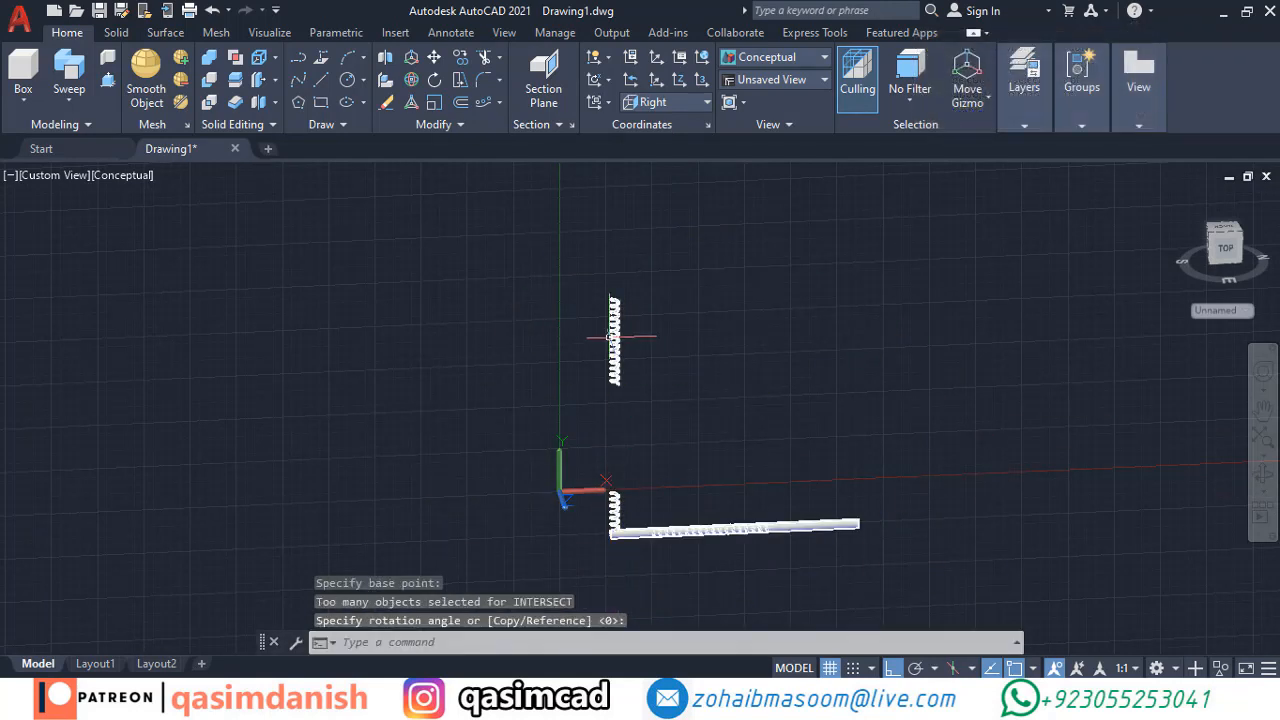
key("ctrl+z")
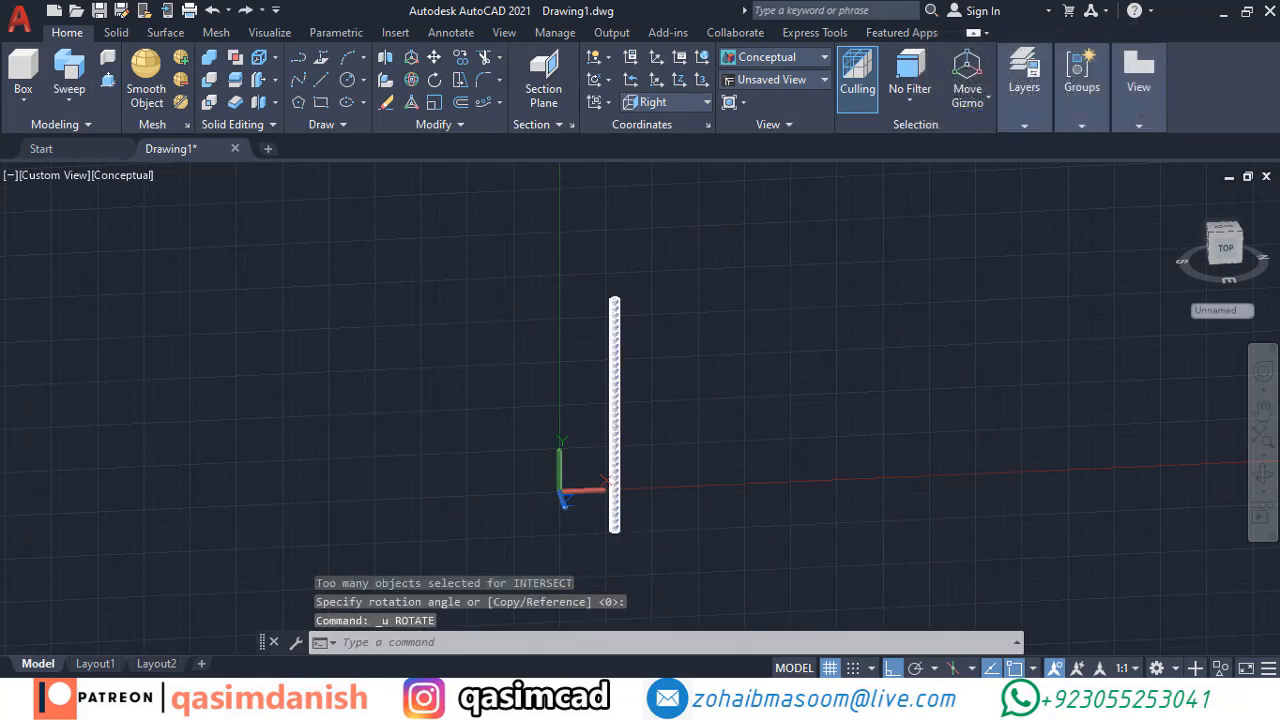
Union the column and all its helical ribs into one solid
left_click(210, 58)
left_click(800, 262)
left_click(418, 590)
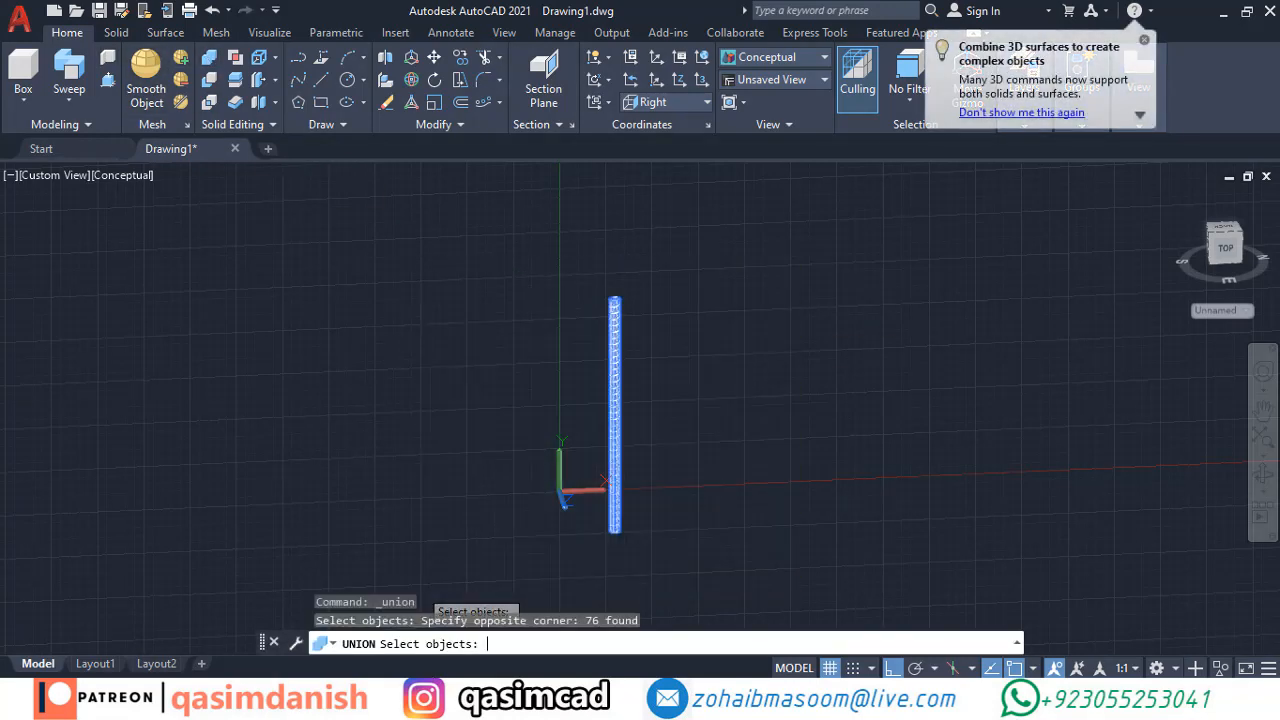
key("Return")
Rotate the united ribbed bar about its lower end so that it lies horizontally
type("RO")
key("Return")
left_click(655, 452)
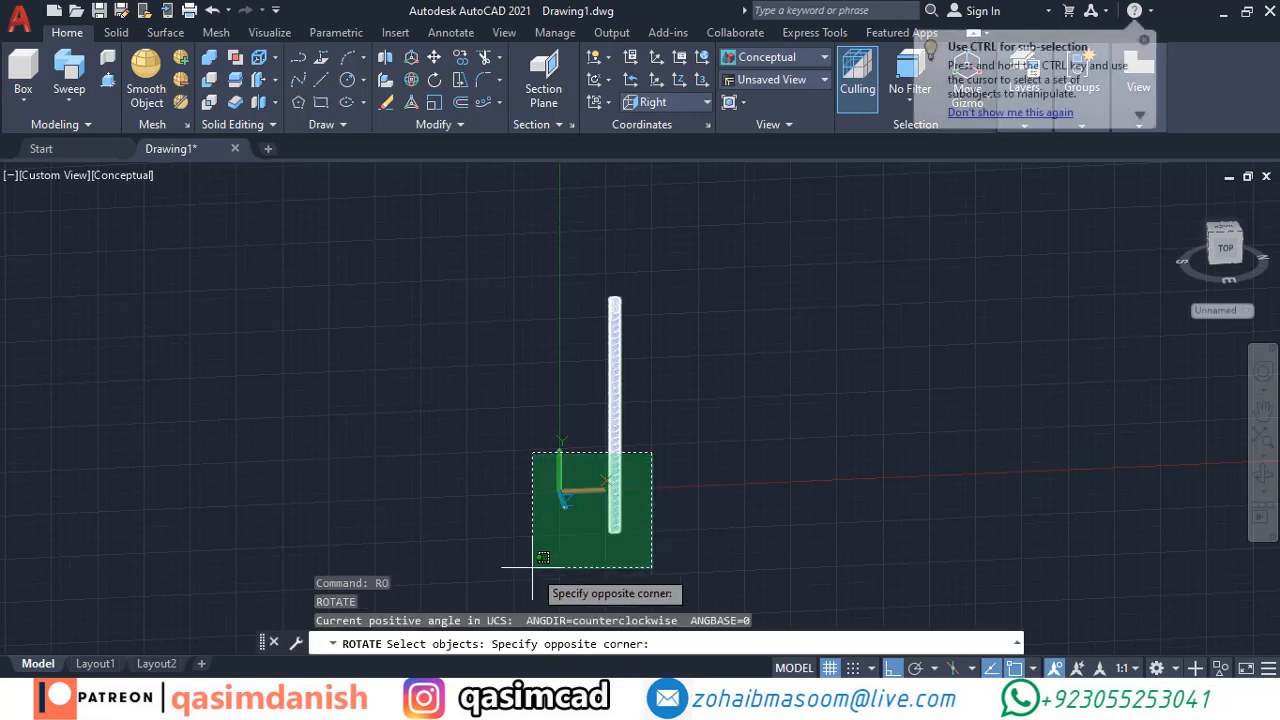
left_click(532, 528)
key("Return")
left_click(614, 540)
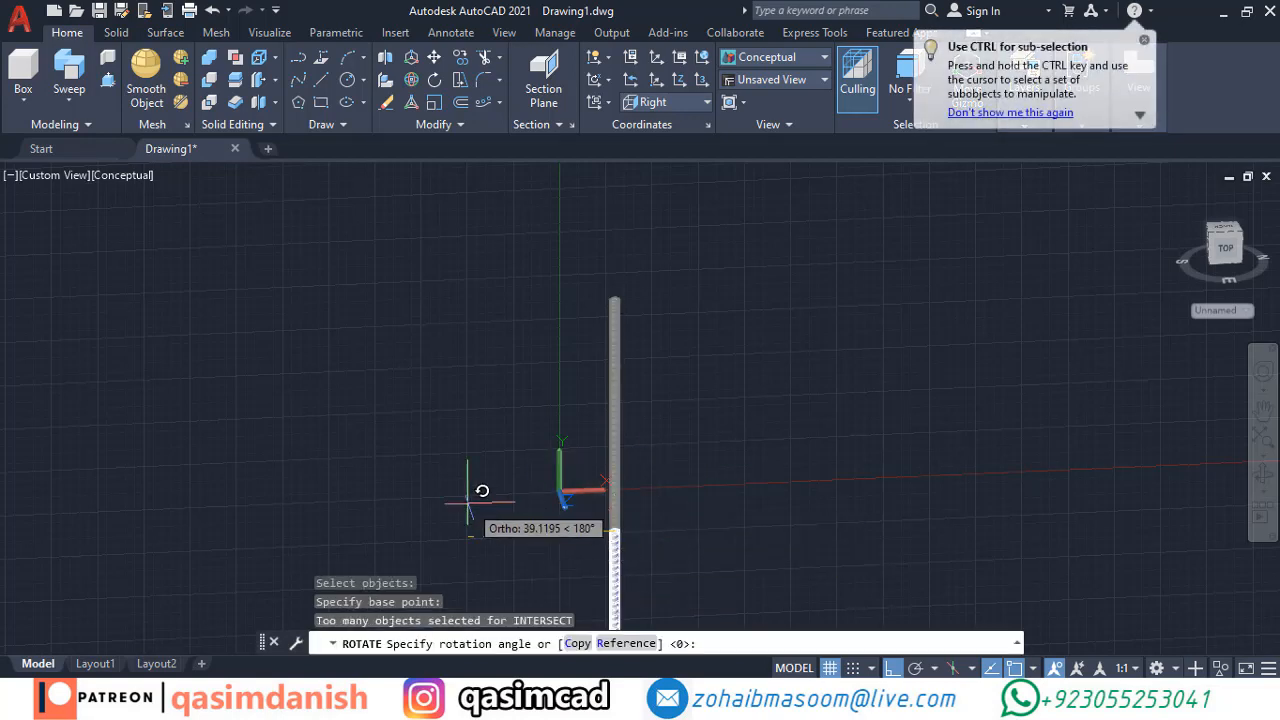
left_click(580, 592)
scroll(674, 537, "up", 6)
middle_click_drag(674, 537, 560, 462, "shift")
scroll(487, 501, "up", 4)
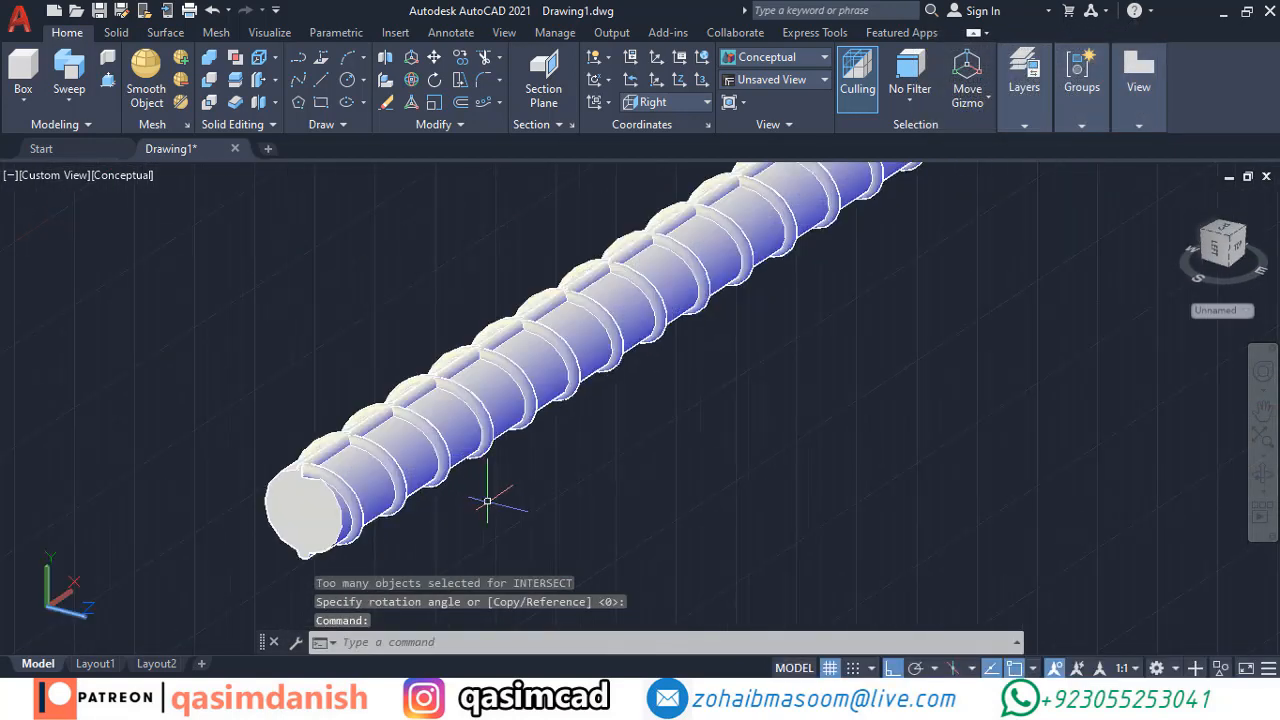
Set the UCS to Top and move the horizontal ribbed bar a short distance straight up along the Z axis
left_click(690, 102)
left_click(679, 143)
type("M")
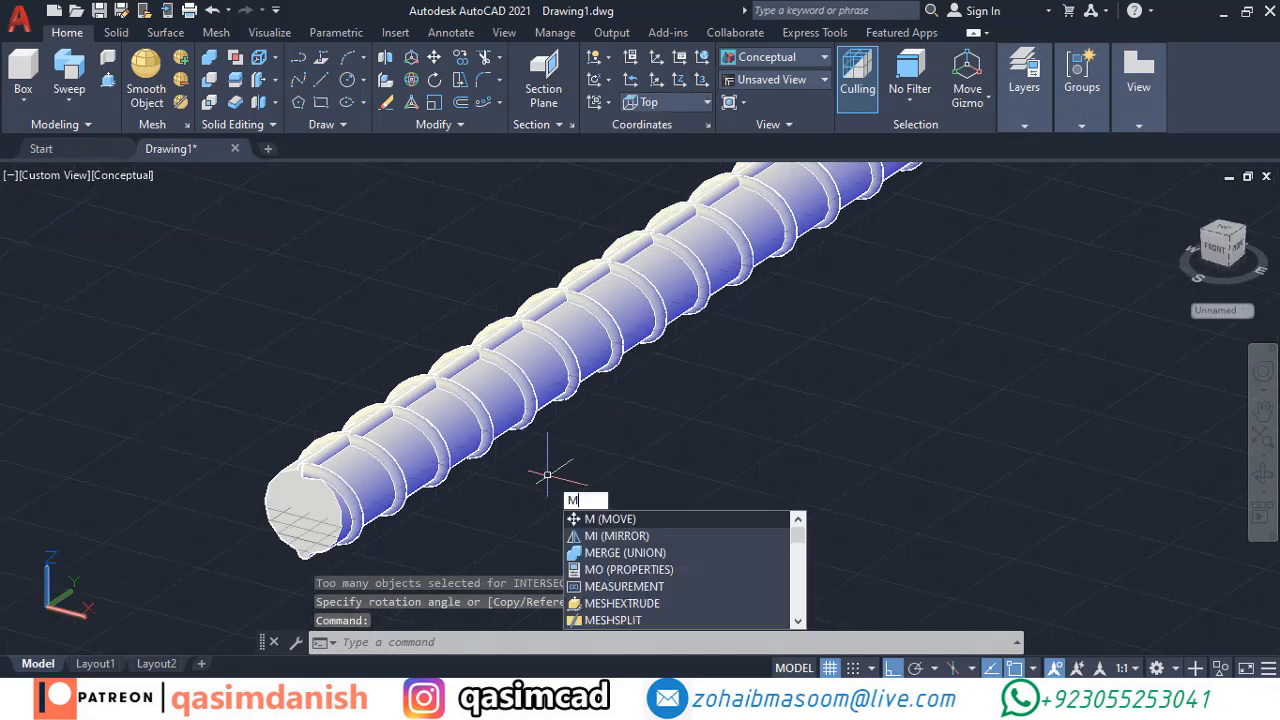
key("Return")
left_click(533, 432)
key("Return")
left_click(600, 550)
left_click(587, 506)
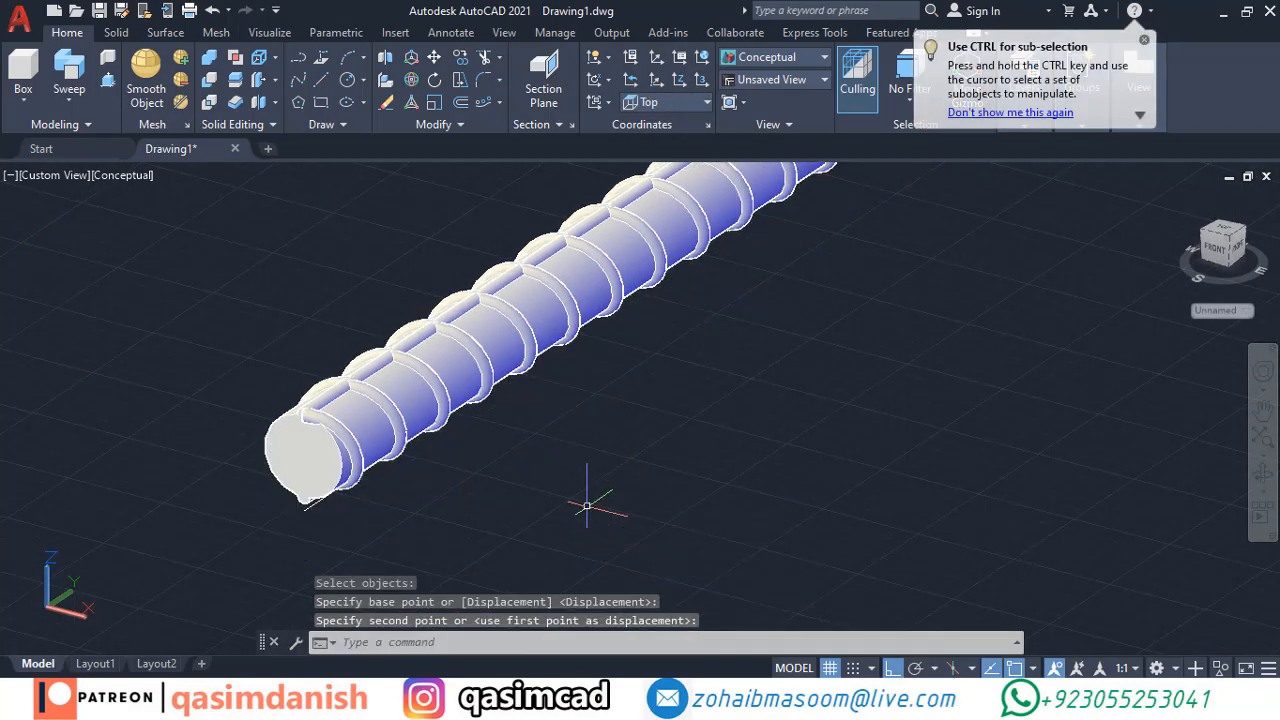
Copy the ribbed bar twice along the X axis so that three parallel bars lie side by side
type("co")
key("Return")
left_click(449, 425)
key("Return")
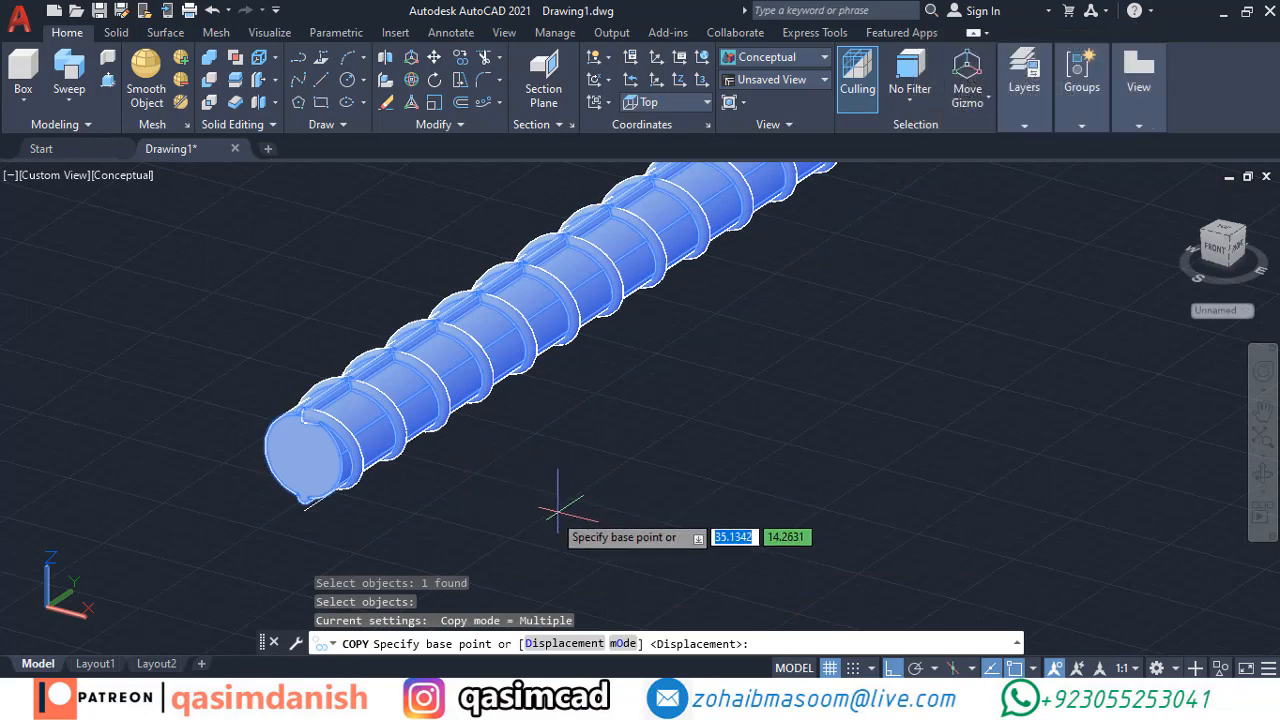
left_click(438, 522)
left_click(540, 545)
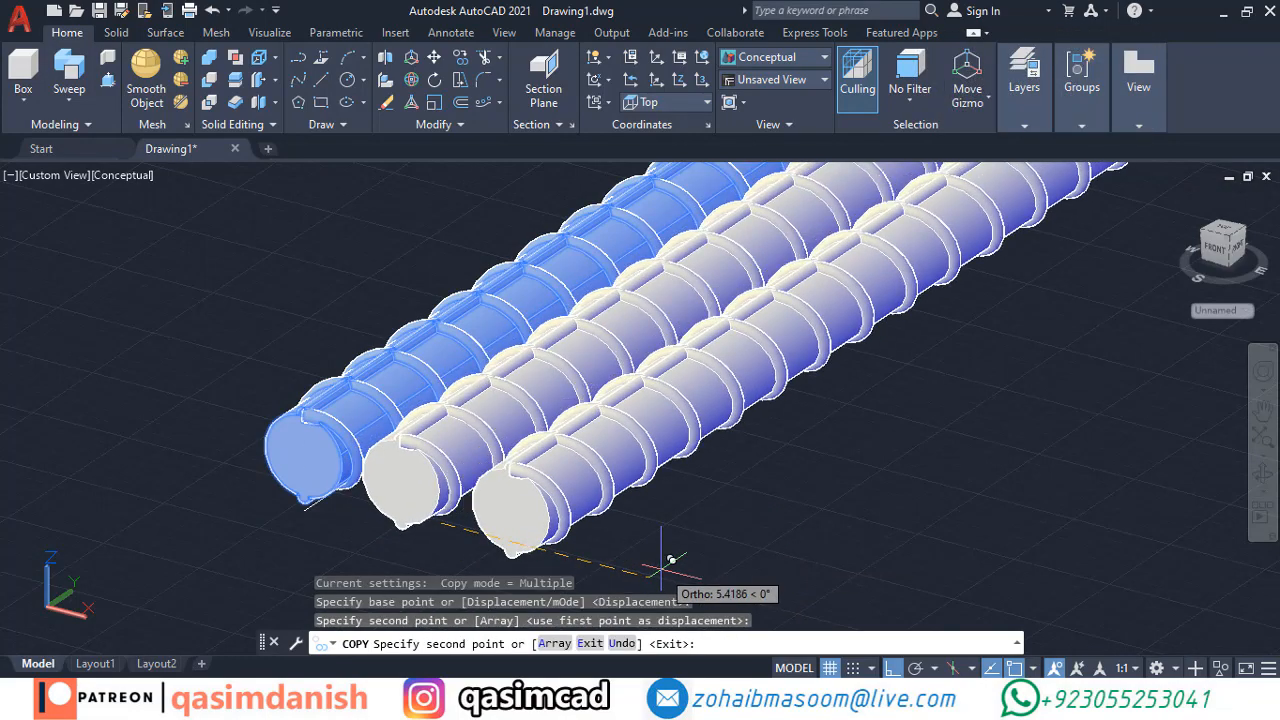
key("Escape")
Examine the three ribbed bars along their length and from the other side
middle_click_drag(670, 560, 578, 584, "shift")
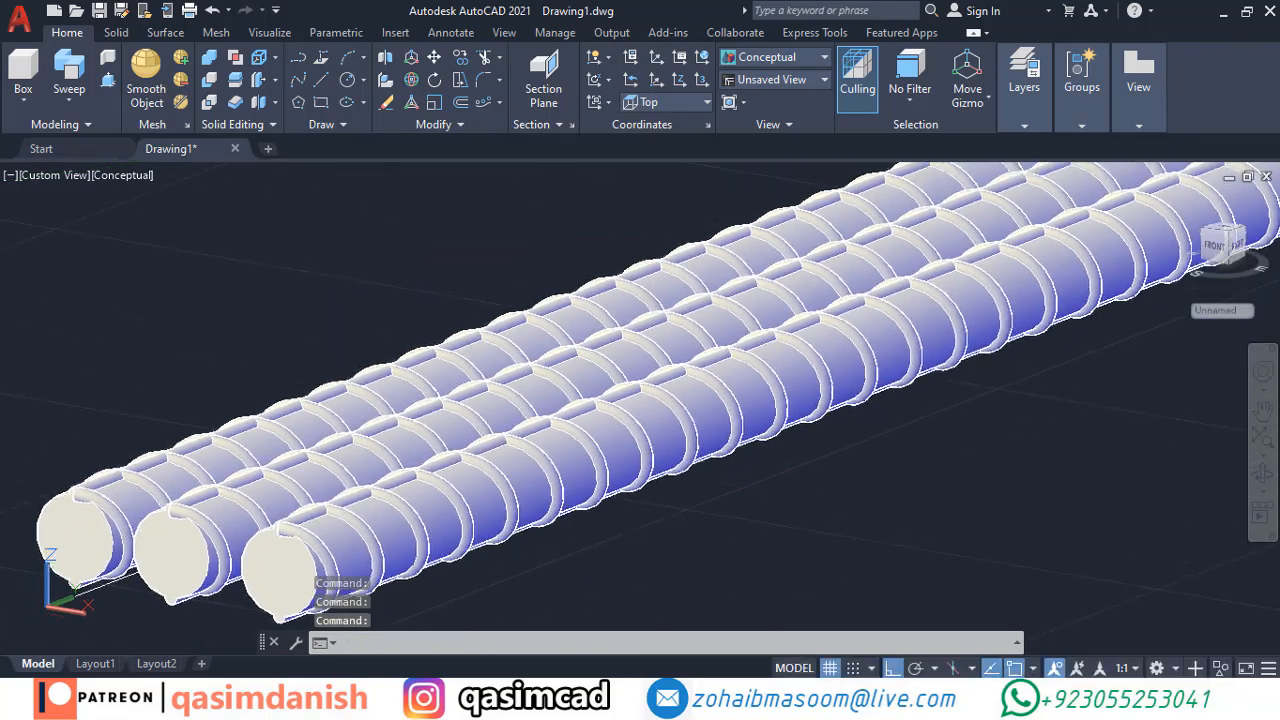
middle_click_drag(623, 438, 755, 425, "shift")
middle_click_drag(380, 427, 732, 426)
middle_click_drag(565, 410, 640, 418, "shift")
scroll(475, 411, "up", 2)
middle_click_drag(475, 411, 869, 455)
scroll(845, 393, "down", 2)
middle_click_drag(877, 329, 850, 322, "shift")
Move the outermost copied bar farther along the X axis, away from the middle bar
key("Return")
left_click(934, 491)
key("Return")
left_click(918, 372)
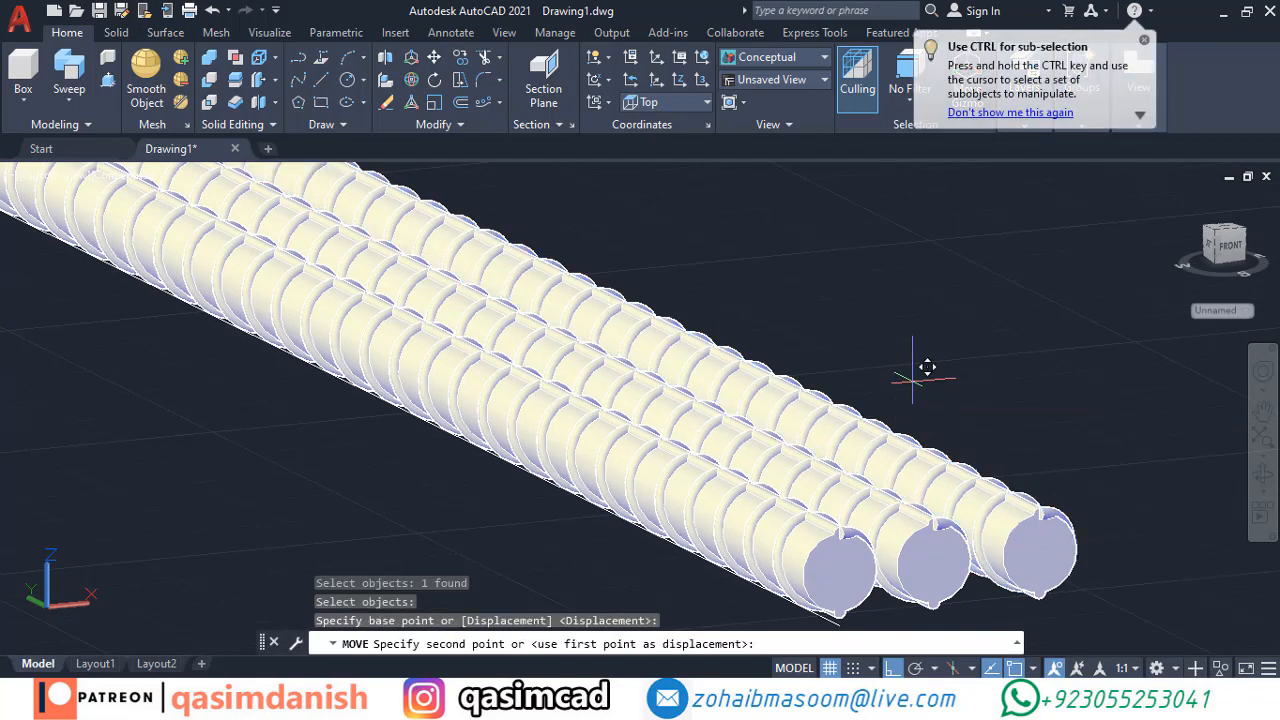
left_click(1070, 379)
Move the middle bar along the X axis to about halfway between the two outer bars
key("Return")
left_click(877, 508)
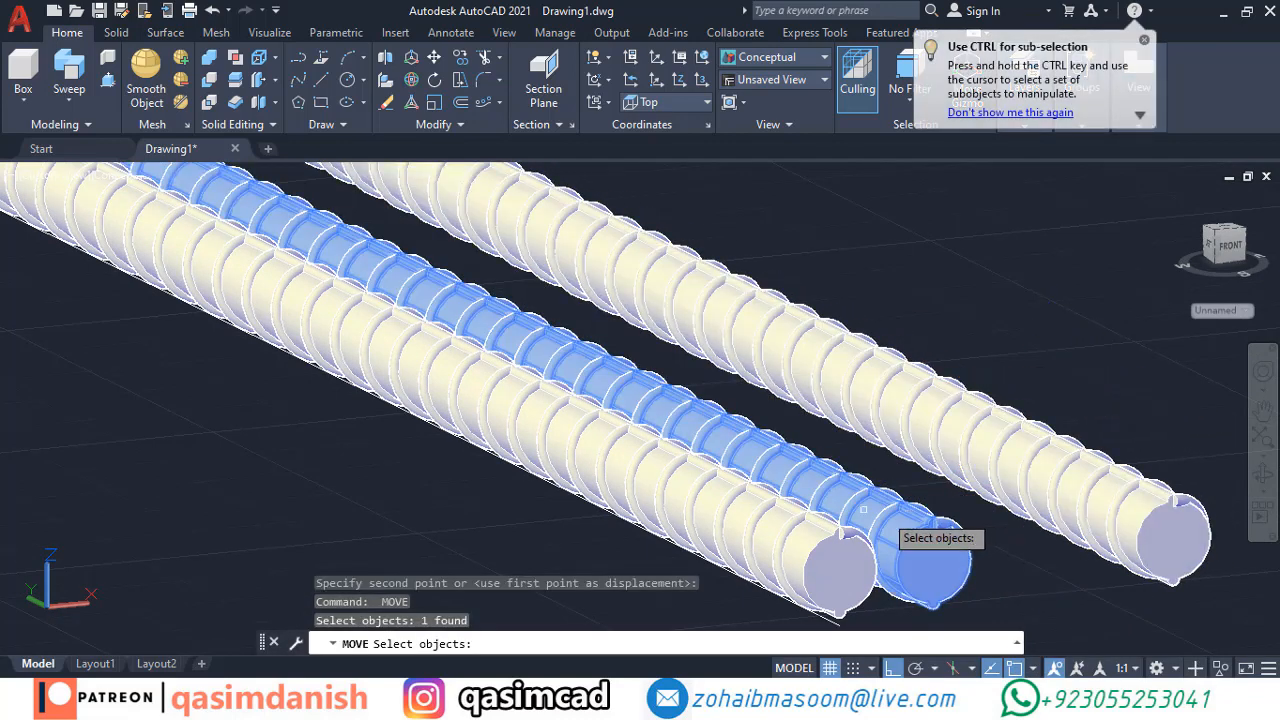
key("Return")
left_click(162, 513)
left_click(241, 500)
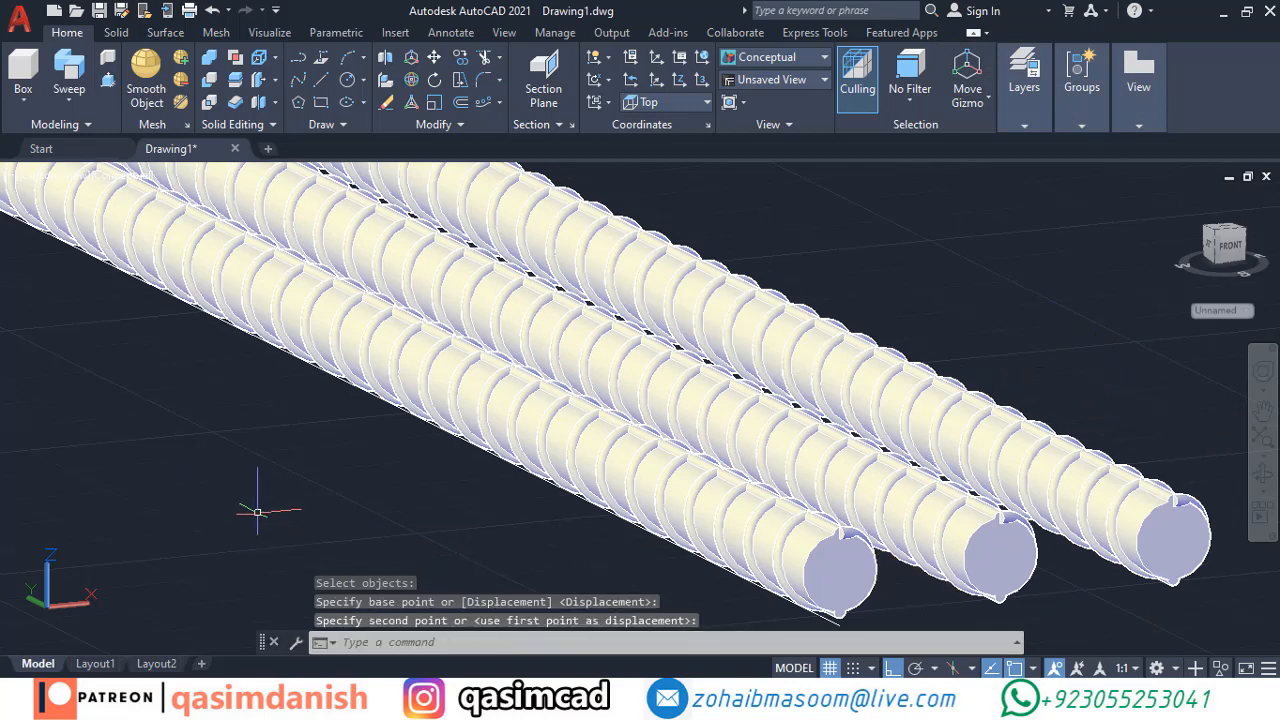